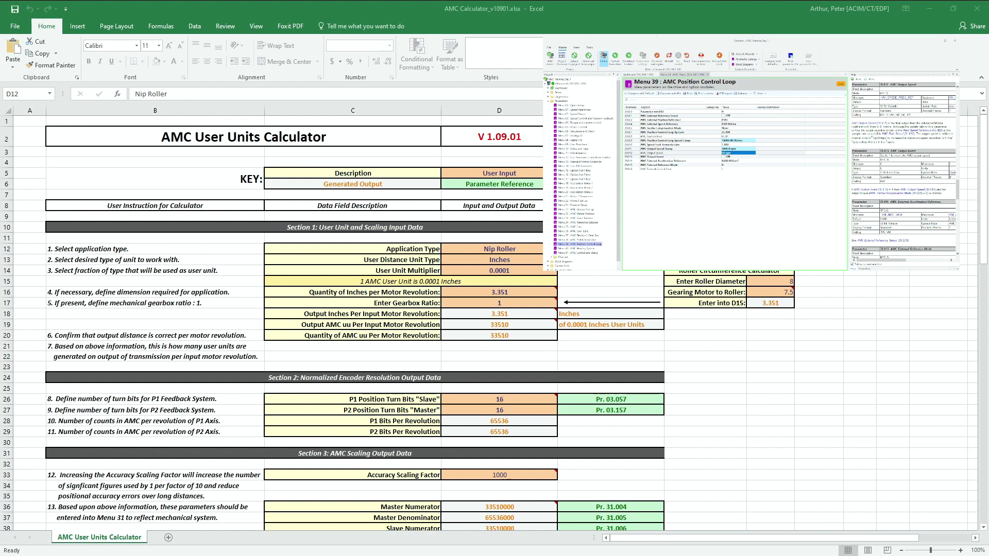
Step: In the AMC Calculator workbook, set the application type to Rotational and the user distance unit type to Degrees
{"action": "key", "text": "alt+Tab"}
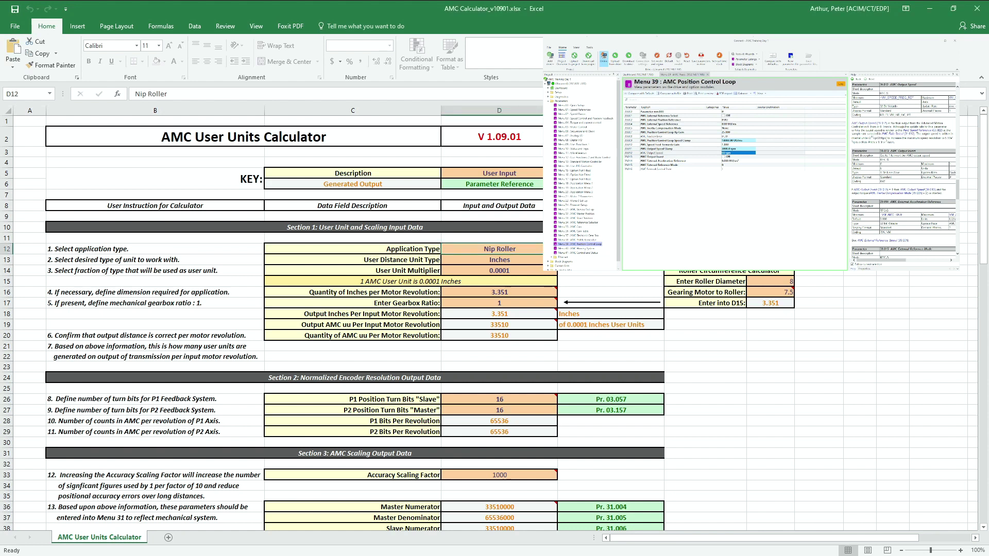
{"action": "left_click", "coordinate": [552, 273]}
{"action": "mouse_move", "coordinate": [465, 264]}
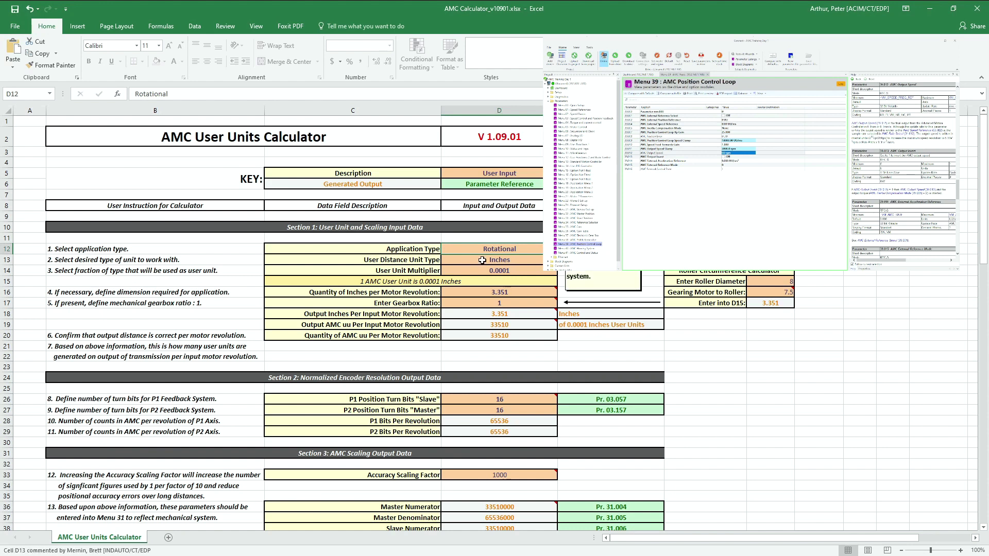
{"action": "left_click", "coordinate": [480, 260]}
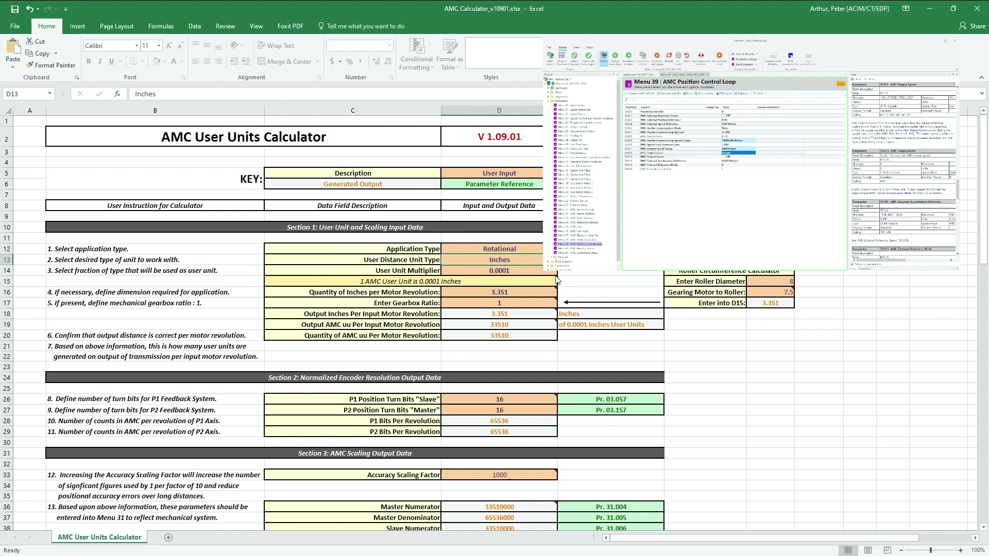
{"action": "key", "text": "alt+Down"}
{"action": "key", "text": "Up"}
{"action": "key", "text": "Return"}
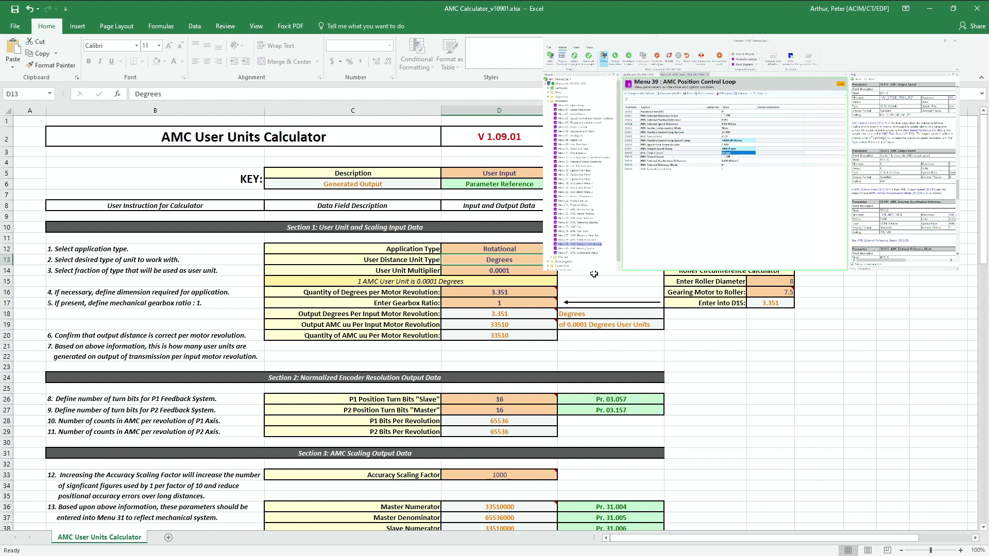
Step: Set the user unit multiplier to 0.001 and the quantity of degrees per motor revolution to 360
{"action": "mouse_move", "coordinate": [469, 271]}
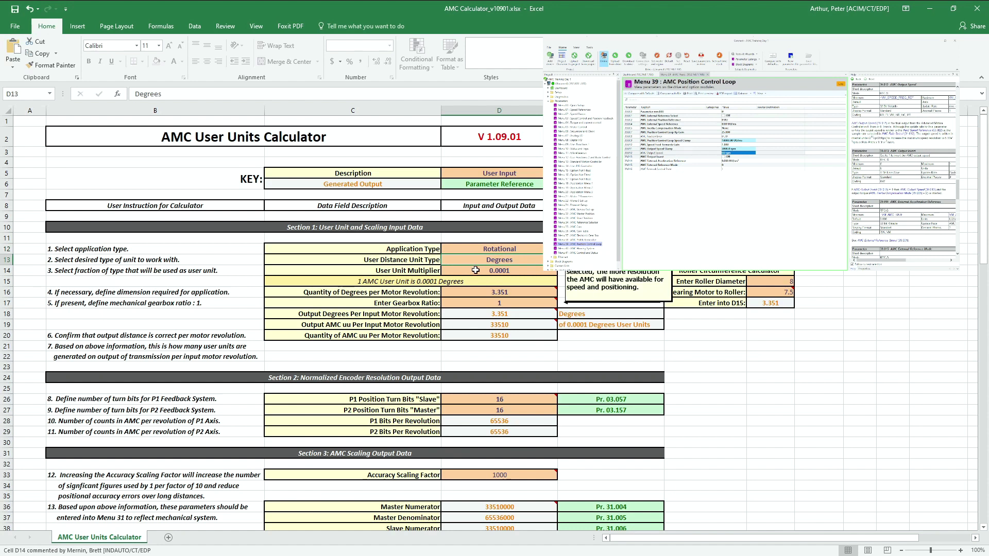
{"action": "left_click", "coordinate": [489, 271]}
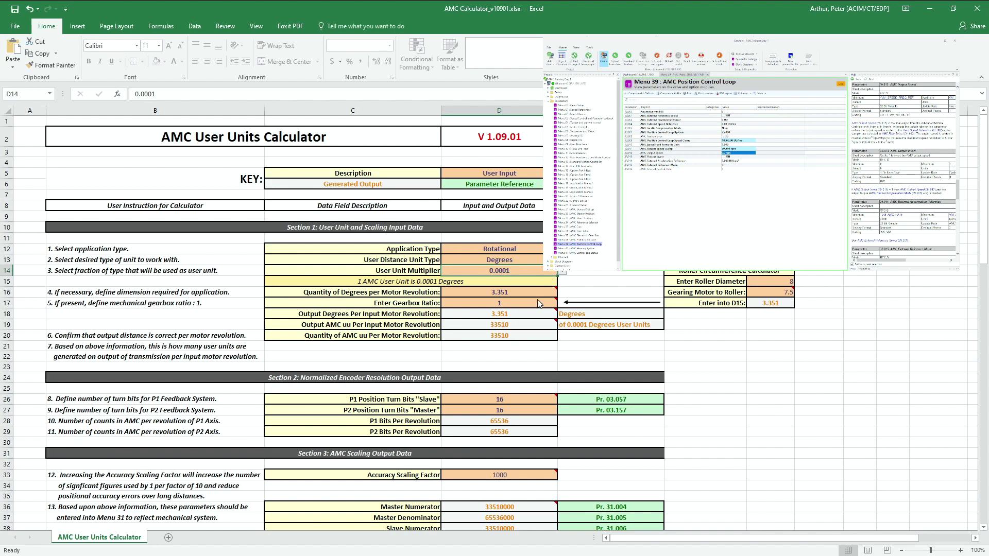
{"action": "left_click", "coordinate": [521, 281]}
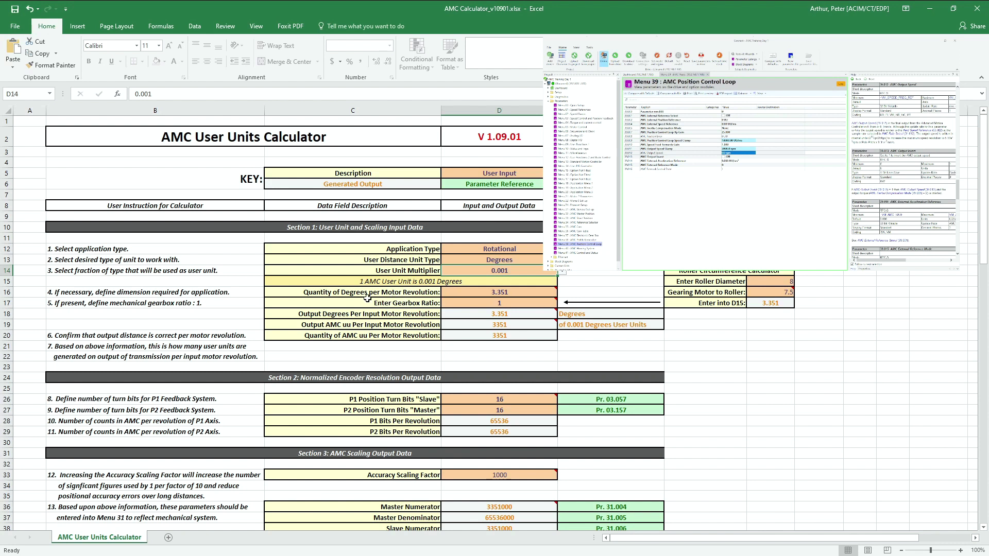
{"action": "left_click", "coordinate": [498, 294]}
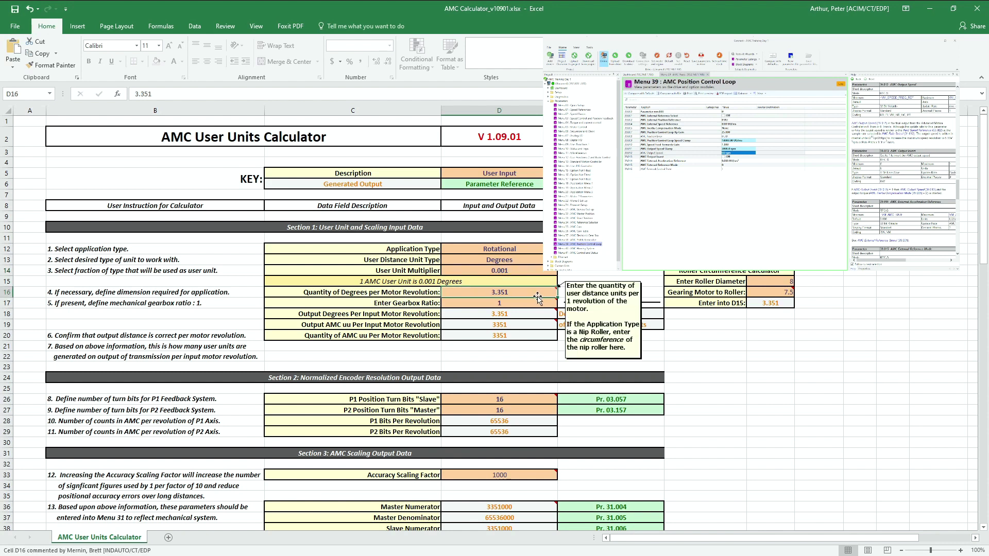
{"action": "type", "text": "36"}
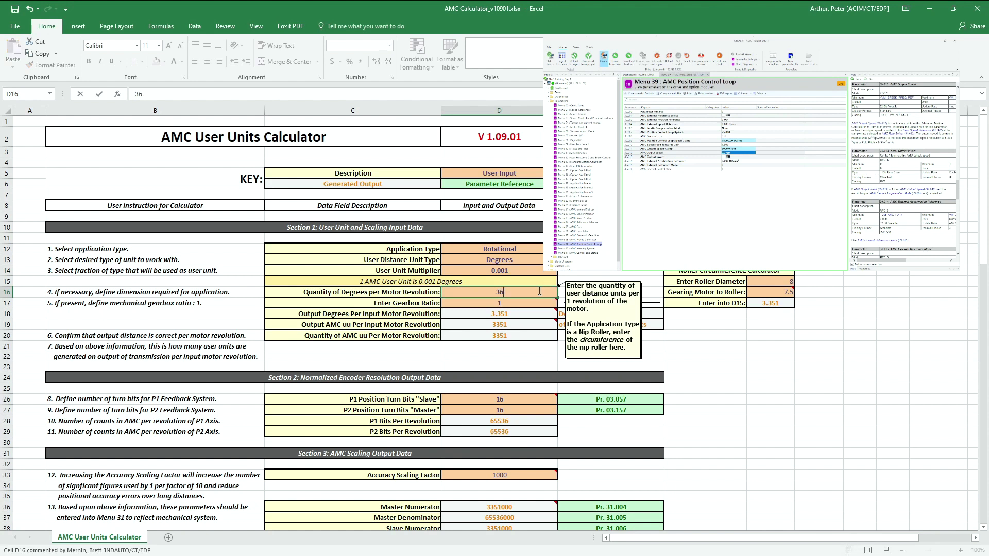
{"action": "type", "text": "0"}
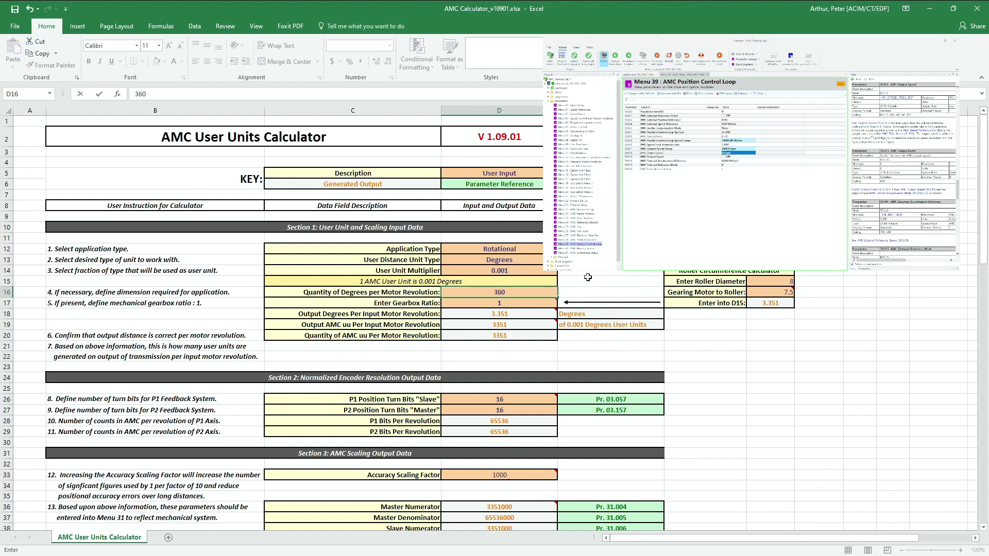
{"action": "key", "text": "Return"}
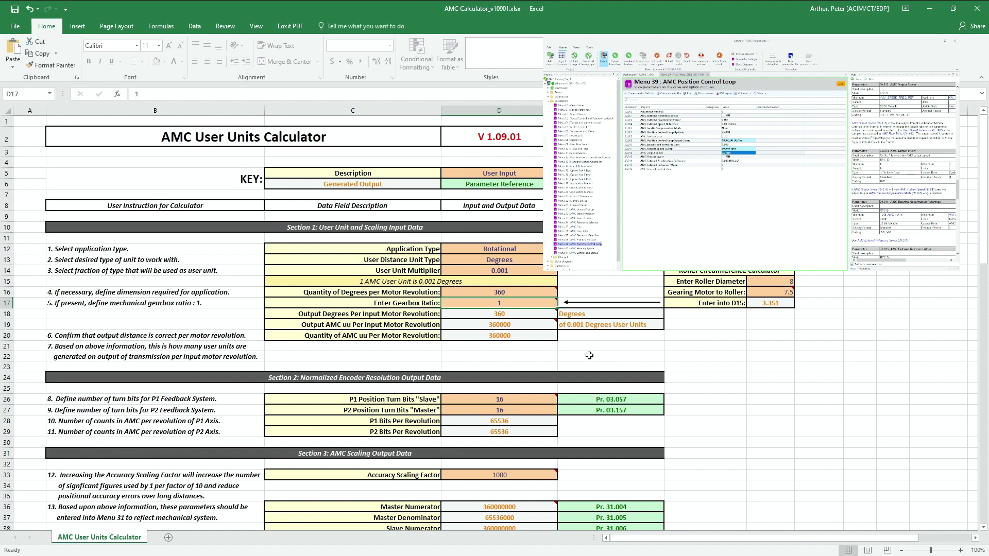
Step: Set the Accuracy Scaling Factor in Section 3 to 1
{"action": "mouse_move", "coordinate": [528, 328]}
{"action": "scroll", "coordinate": [631, 338], "scroll_direction": "down", "scroll_amount": 1}
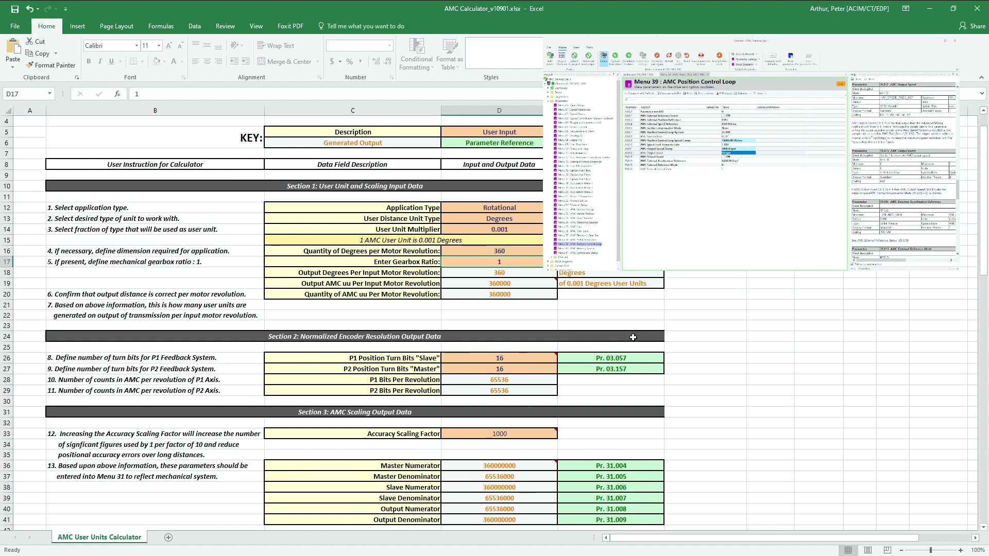
{"action": "scroll", "coordinate": [632, 338], "scroll_direction": "down", "scroll_amount": 1}
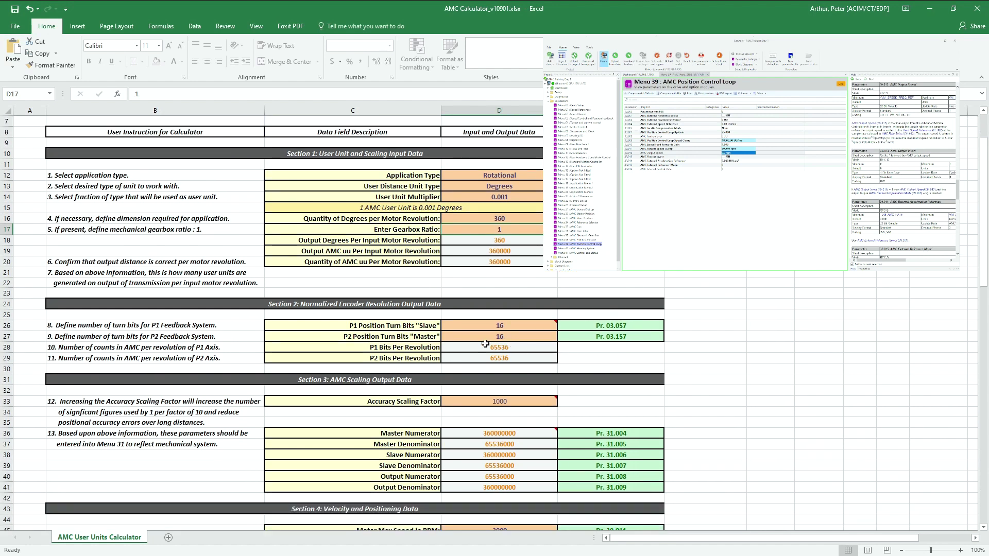
{"action": "mouse_move", "coordinate": [494, 330]}
{"action": "scroll", "coordinate": [703, 305], "scroll_direction": "down", "scroll_amount": 2}
{"action": "scroll", "coordinate": [703, 305], "scroll_direction": "down", "scroll_amount": 1}
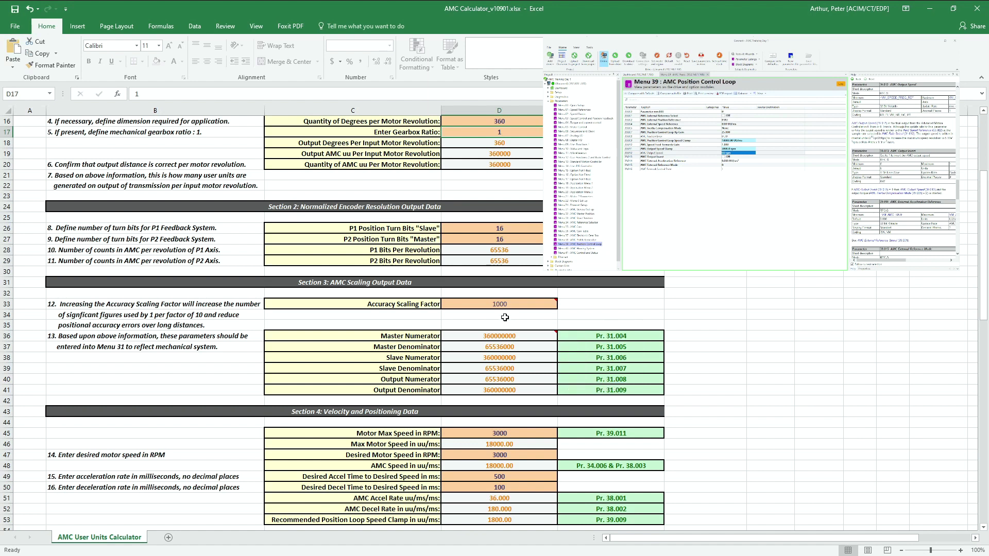
{"action": "left_click", "coordinate": [527, 308]}
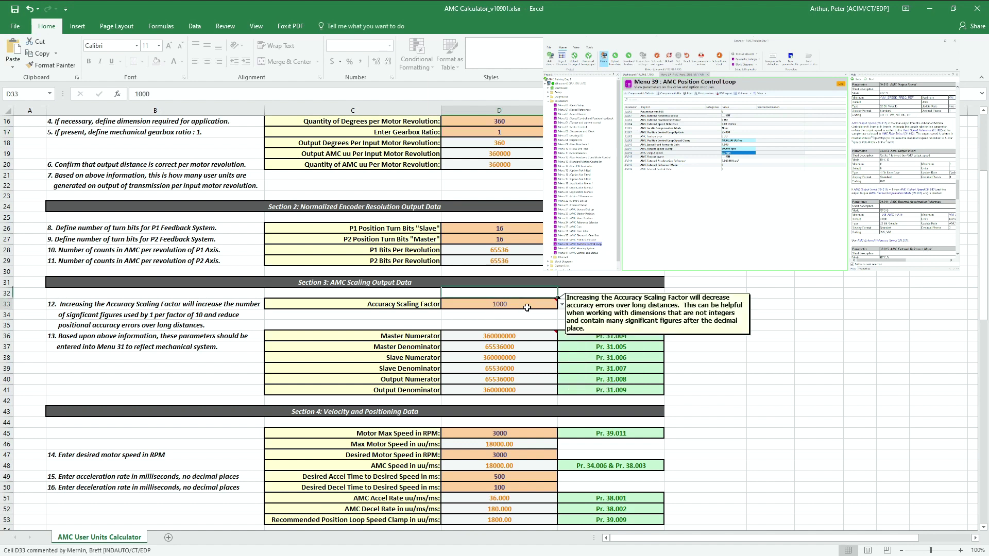
{"action": "left_click", "coordinate": [563, 305]}
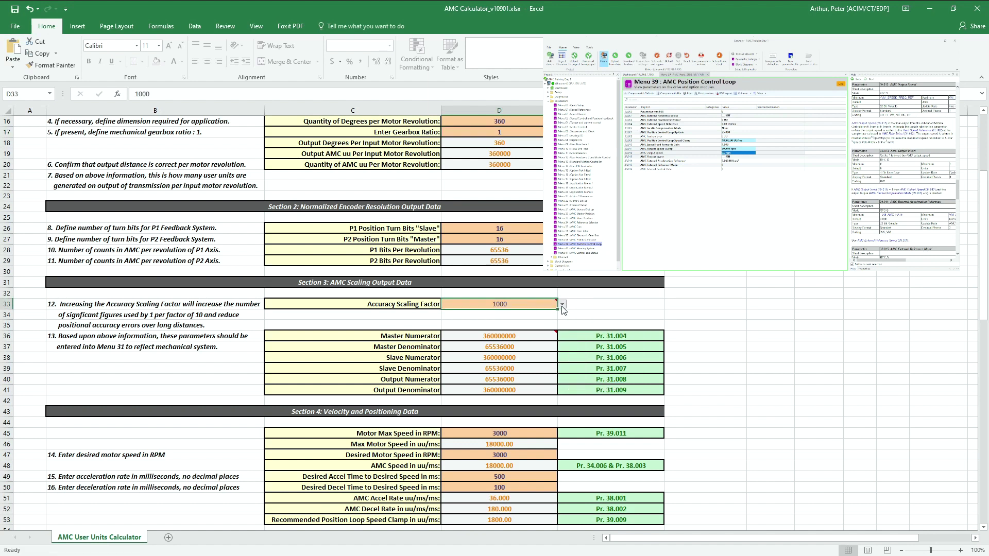
{"action": "left_click", "coordinate": [555, 313]}
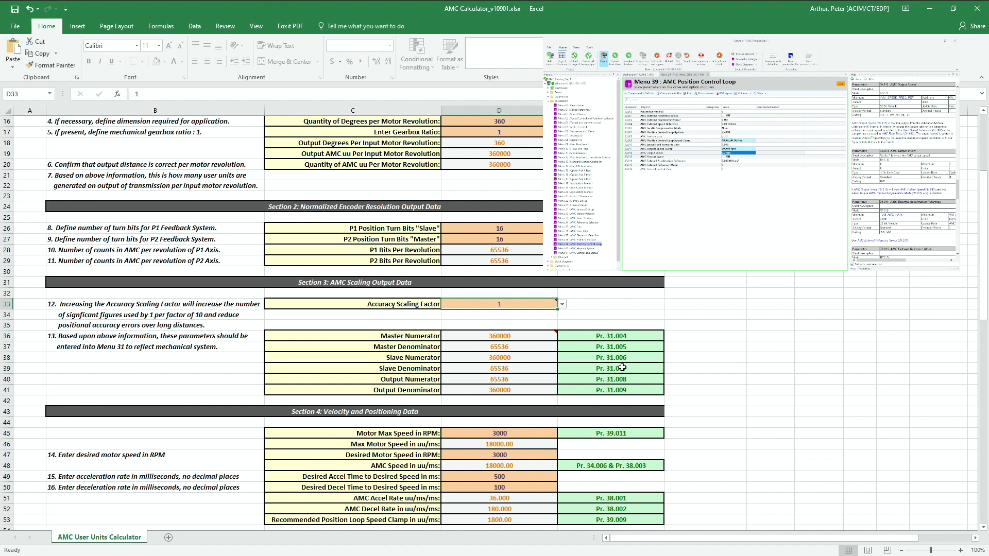
Step: Switch to Connect, close the Menu 39 parameter listing and open Menu 31: AMC General Set-up
{"action": "key", "text": "alt+Tab"}
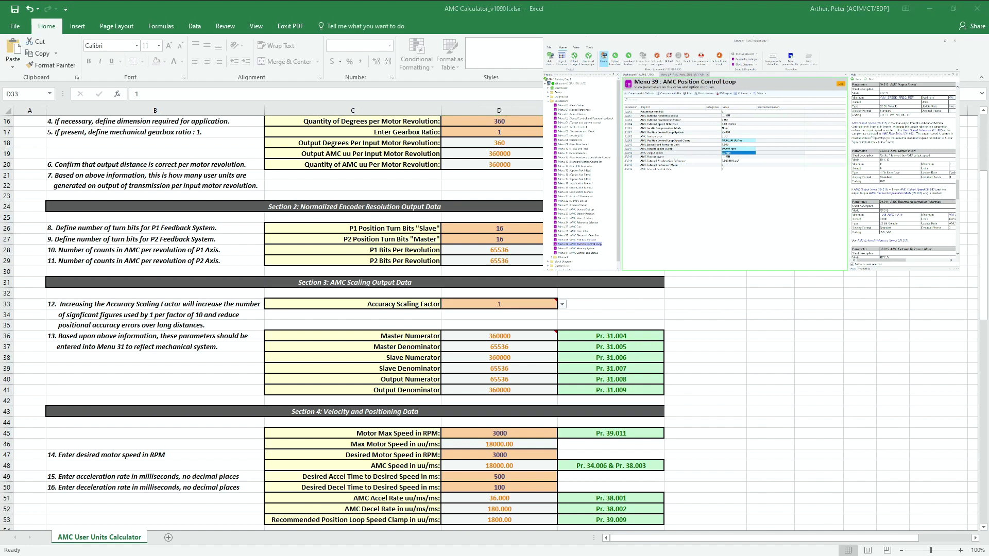
{"action": "left_click", "coordinate": [655, 153]}
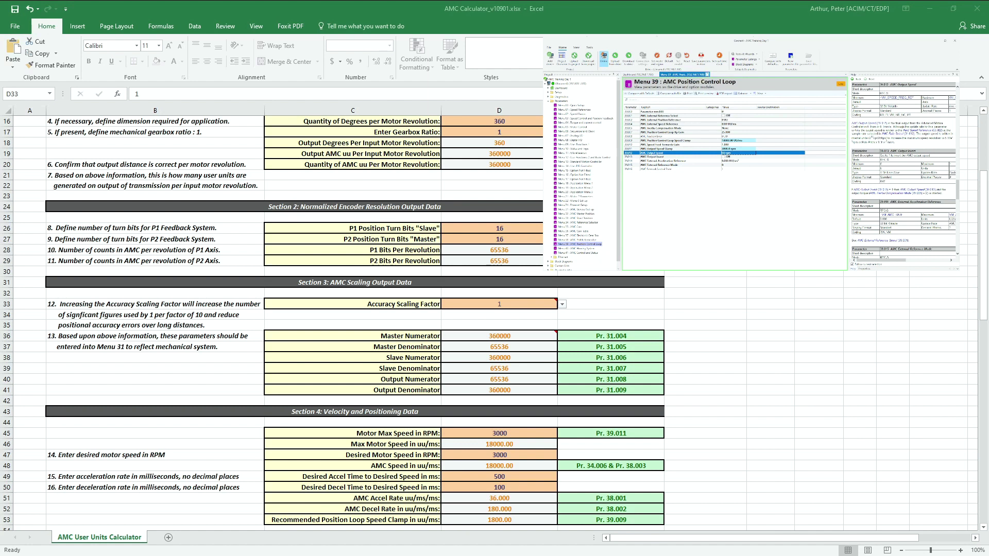
{"action": "key", "text": "ctrl+F4"}
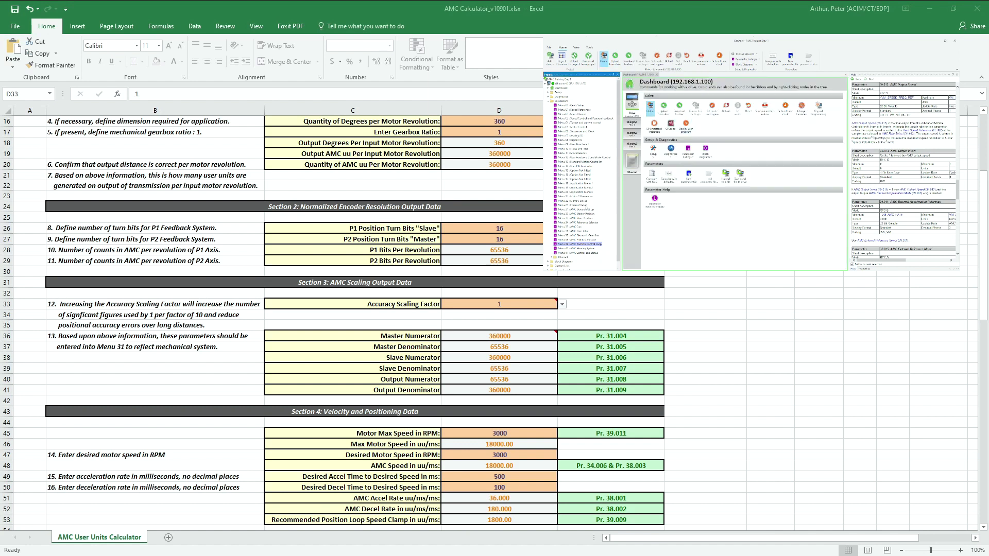
{"action": "double_click", "coordinate": [576, 209]}
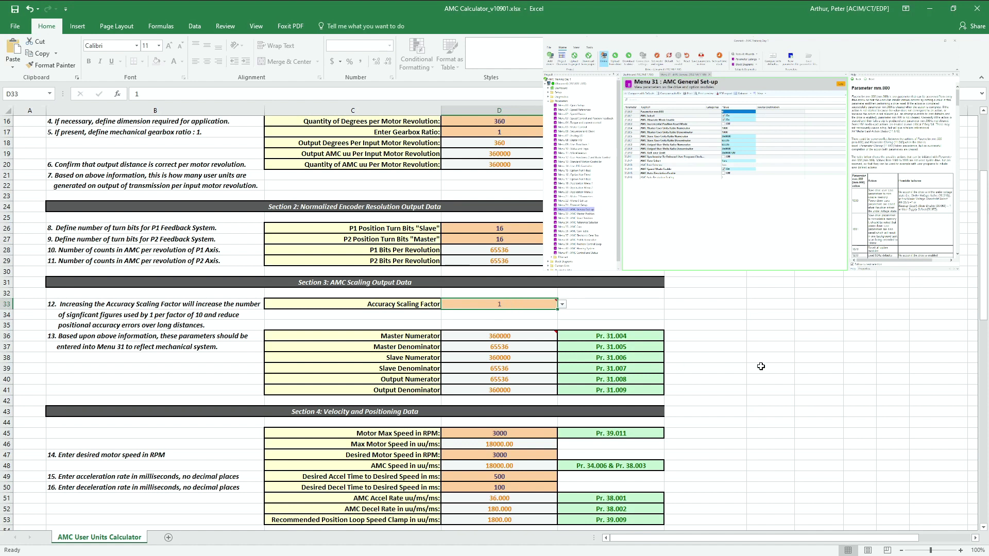
Step: Set the desired motor speed in the calculator's Velocity and Positioning section to 100 RPM
{"action": "scroll", "coordinate": [757, 366], "scroll_direction": "down", "scroll_amount": 1}
{"action": "scroll", "coordinate": [756, 366], "scroll_direction": "down", "scroll_amount": 3}
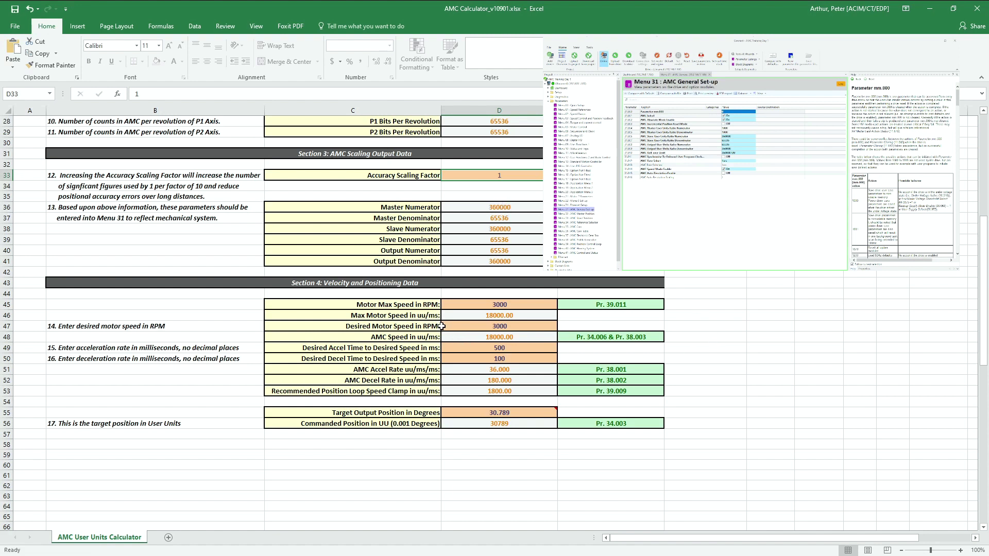
{"action": "left_click", "coordinate": [497, 329]}
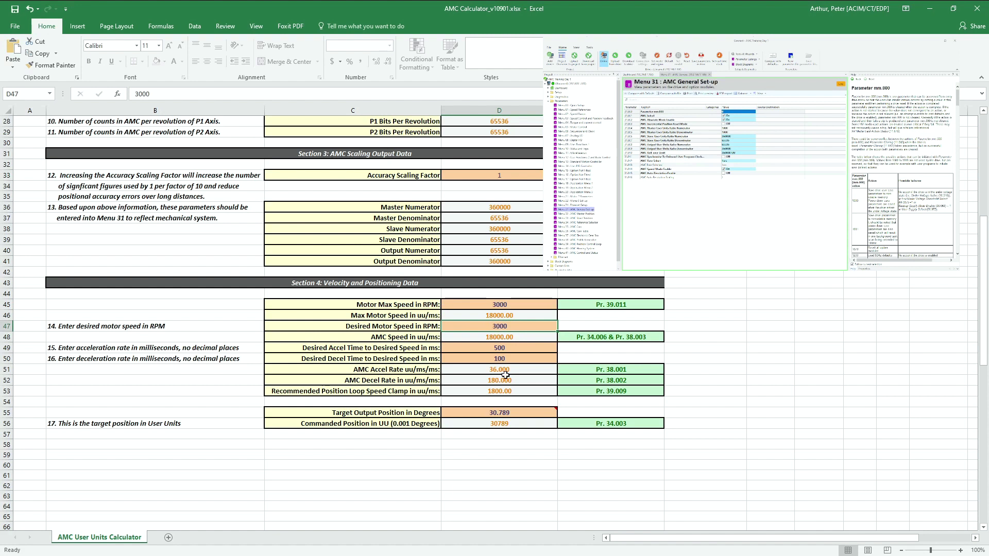
{"action": "type", "text": "100"}
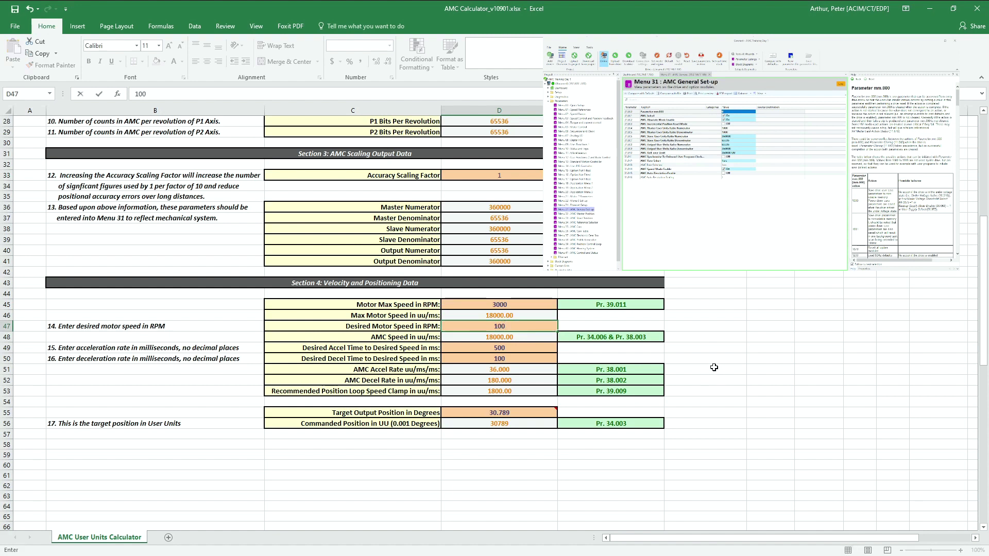
{"action": "key", "text": "Return"}
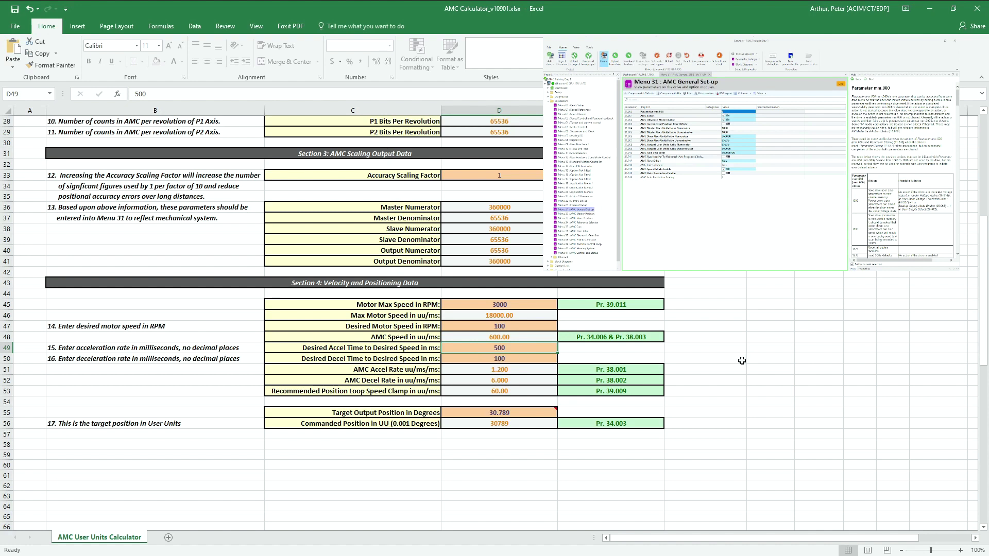
Step: Set both the desired acceleration time and the desired deceleration time to 1000 ms
{"action": "type", "text": "1000"}
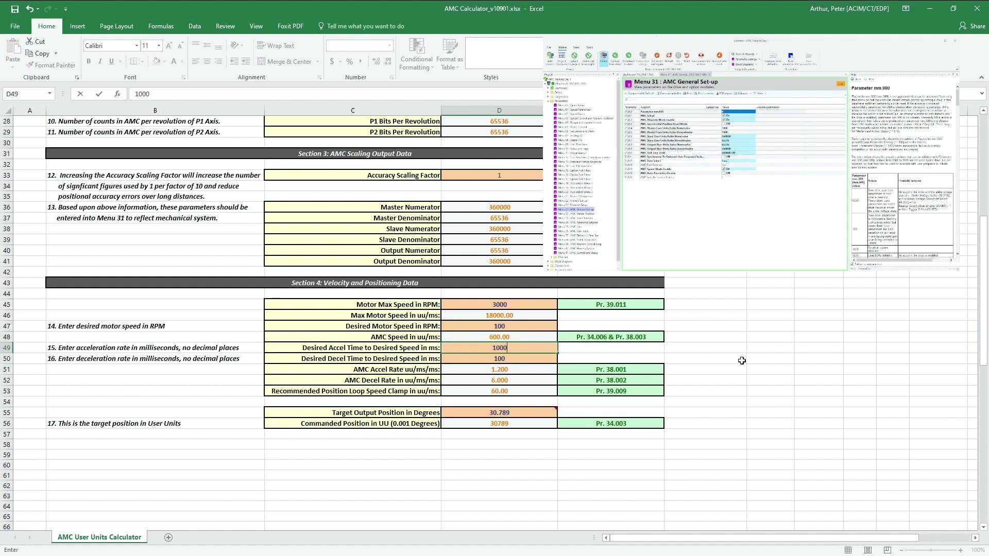
{"action": "key", "text": "Return"}
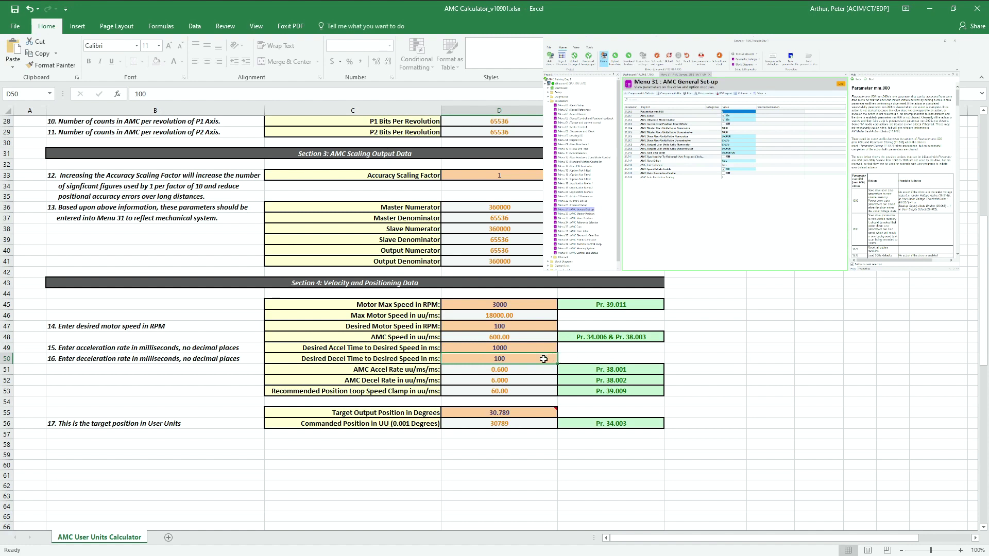
{"action": "type", "text": "10"}
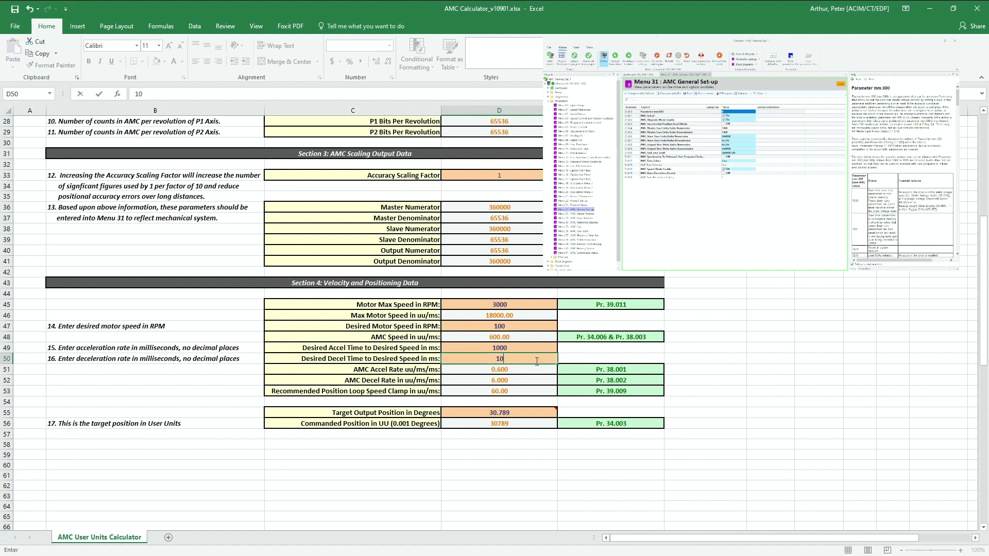
{"action": "type", "text": "00"}
{"action": "key", "text": "Return"}
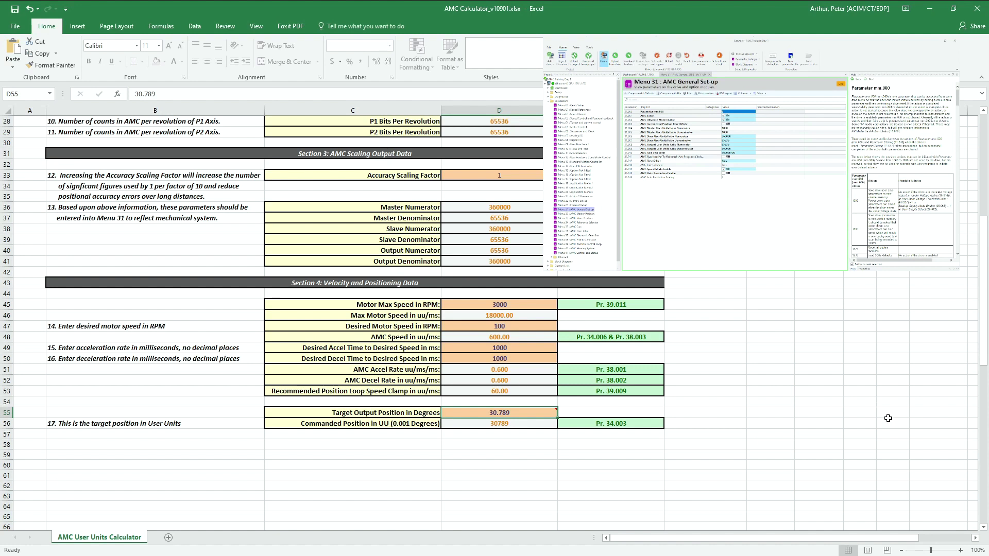
{"action": "key", "text": "alt+Tab"}
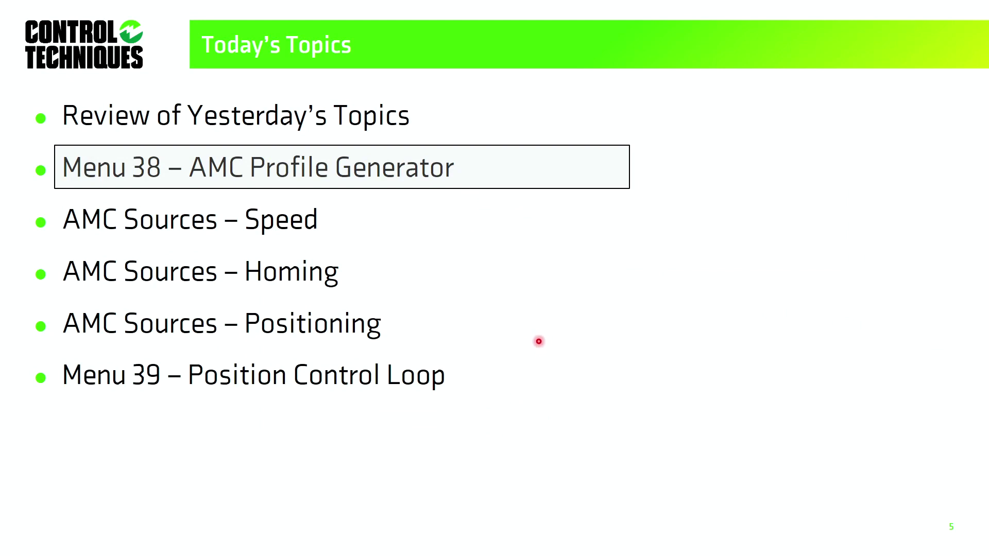
{"action": "key", "text": "Right"}
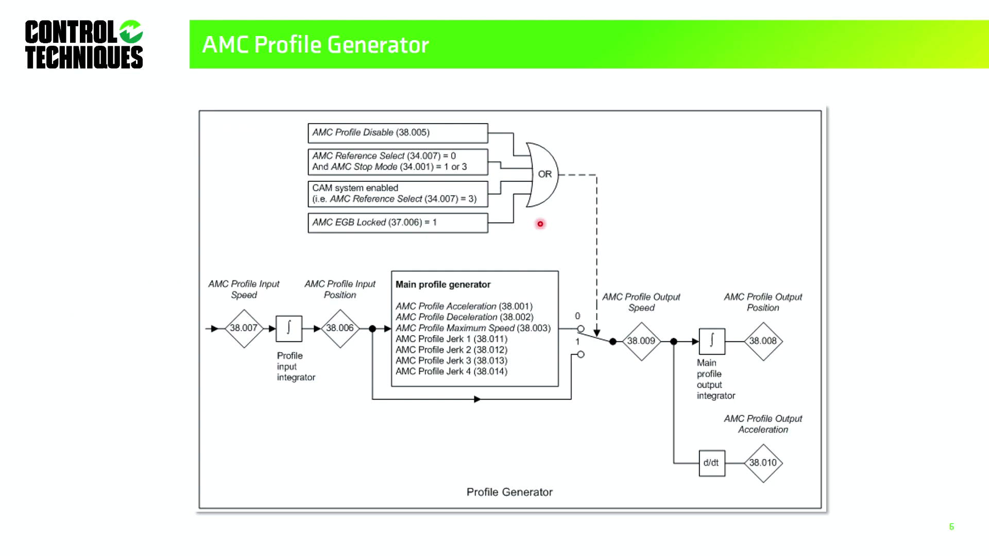
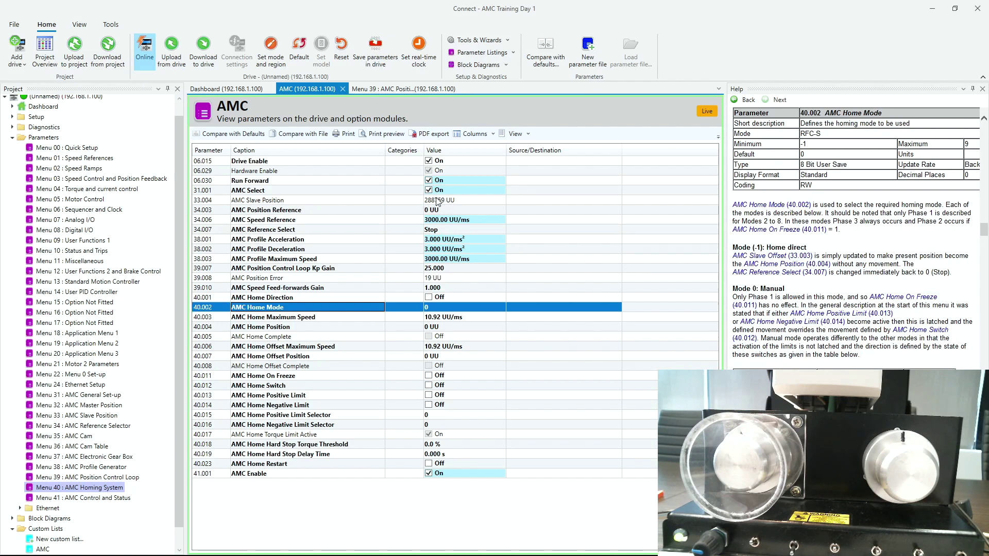
Step: Set AMC Home Mode (40.002) to -1 in Connect's custom AMC parameter list
{"action": "left_click", "coordinate": [437, 307]}
{"action": "type", "text": "-1"}
{"action": "key", "text": "Return"}
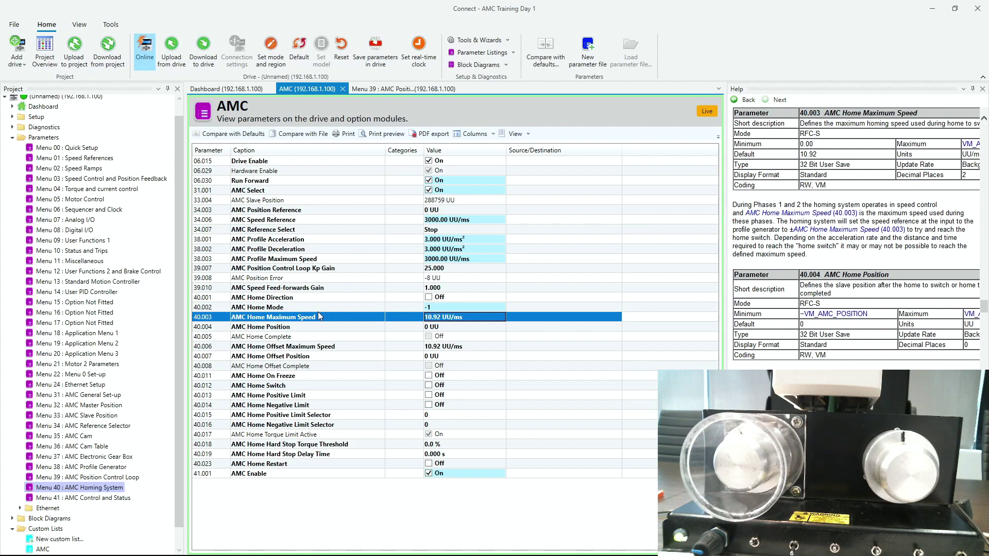
Step: Home the axis directly by setting AMC Reference Select (34.007) to Home
{"action": "left_click", "coordinate": [267, 230]}
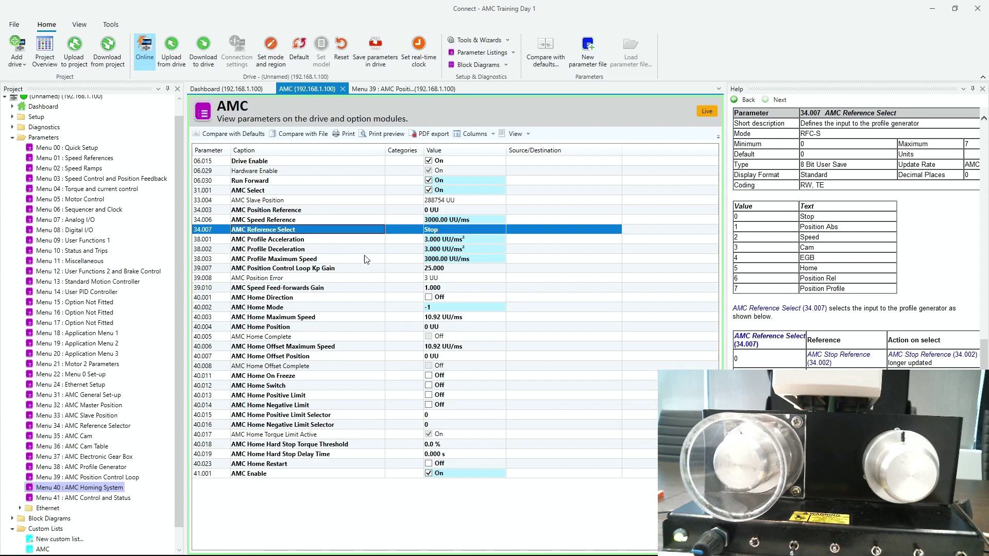
{"action": "left_click", "coordinate": [444, 229]}
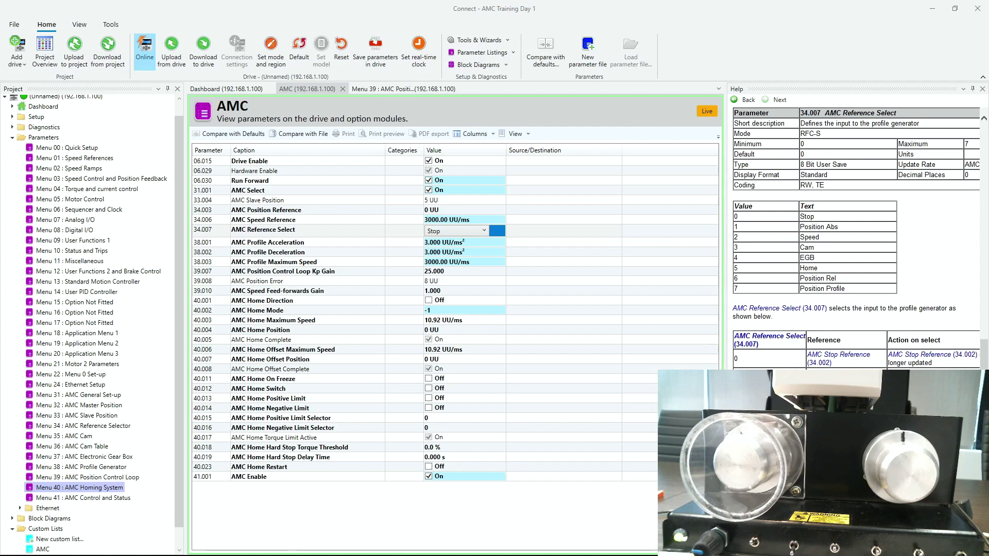
{"action": "left_click", "coordinate": [456, 231]}
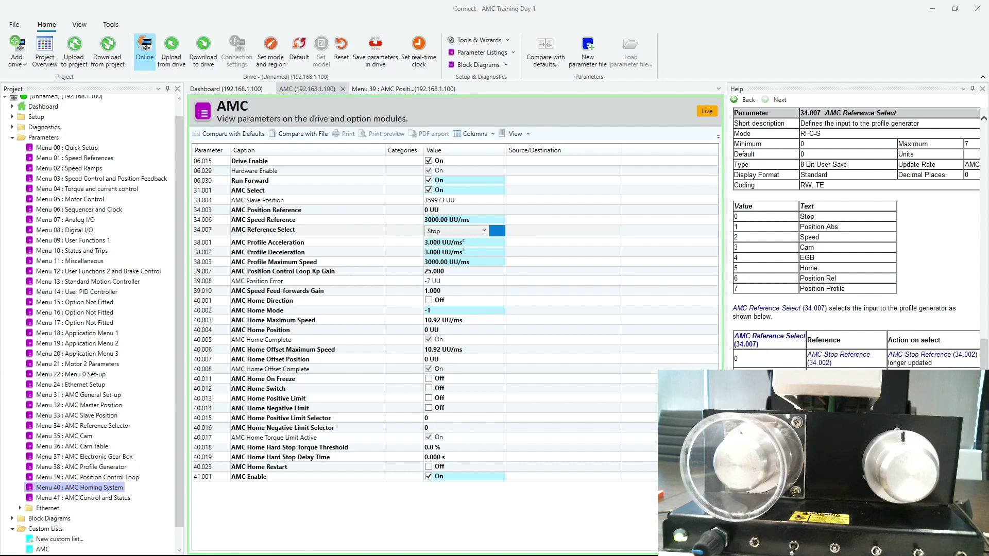
Step: Set AMC Home Mode (40.002) to 8 in the AMC parameter list
{"action": "left_click", "coordinate": [456, 312]}
{"action": "left_click", "coordinate": [457, 310]}
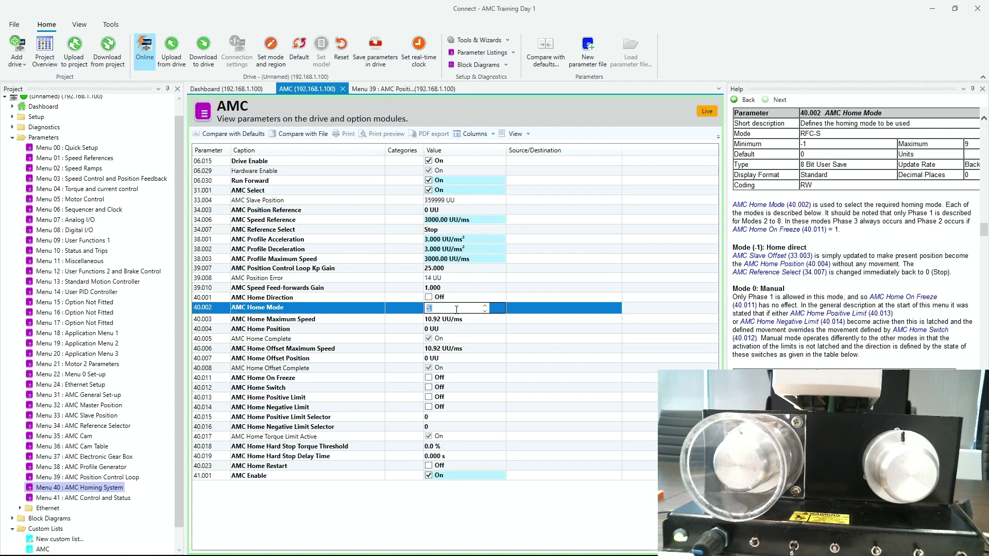
{"action": "type", "text": "8"}
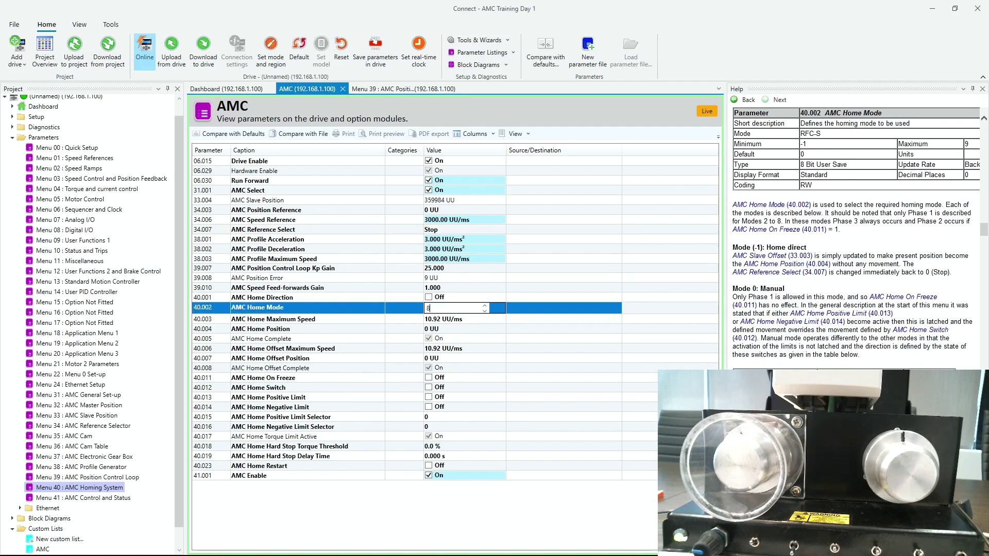
{"action": "key", "text": "Return"}
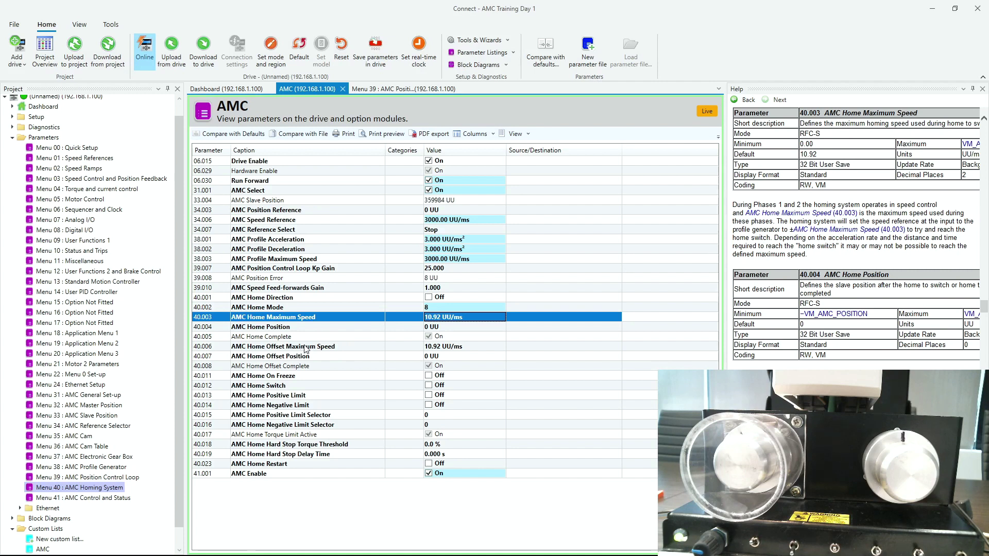
Step: Set AMC Home Offset Maximum Speed (40.006) to 0 UU/ms
{"action": "left_click", "coordinate": [446, 347]}
{"action": "left_click", "coordinate": [445, 348]}
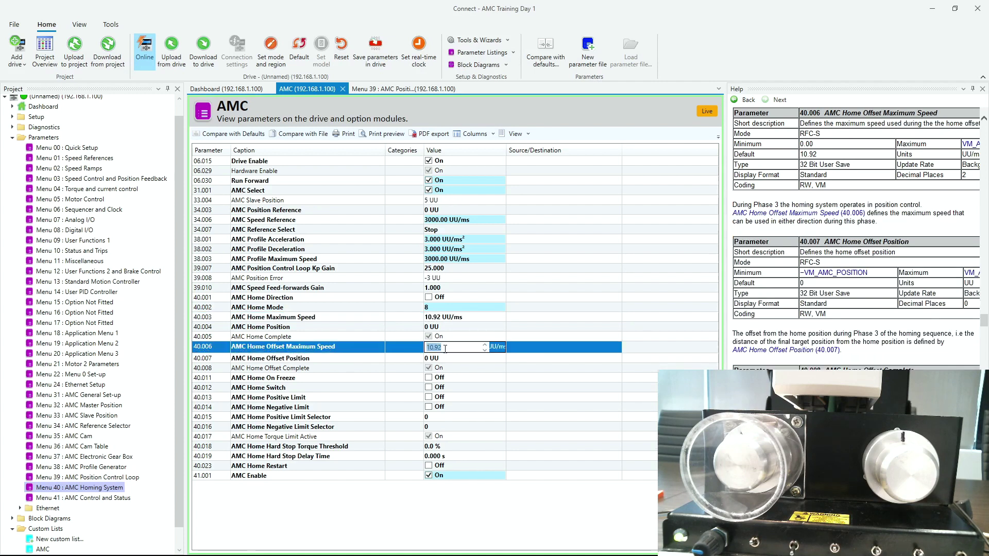
{"action": "type", "text": "0"}
{"action": "key", "text": "Return"}
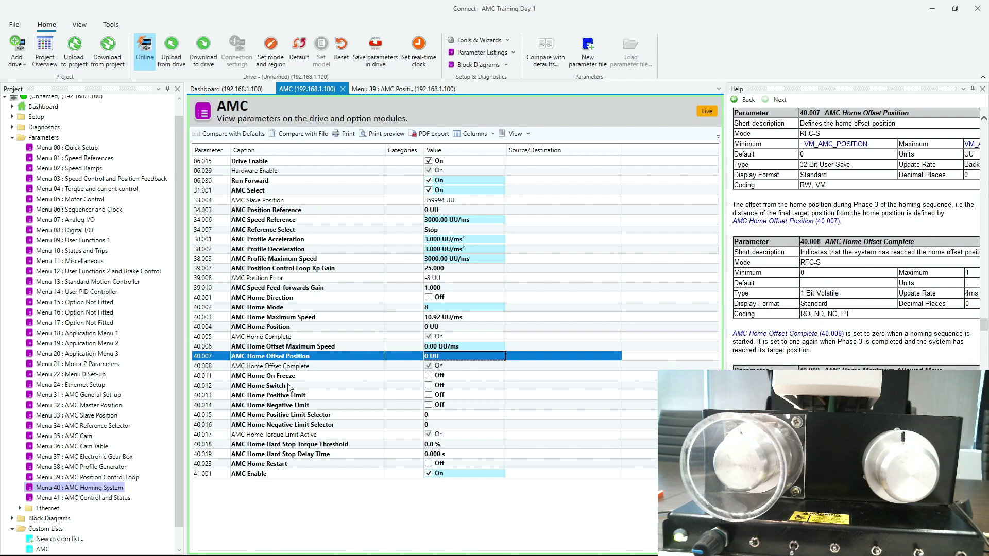
Step: Set AMC Home Maximum Speed (40.003) to 3000 UU/ms
{"action": "left_click", "coordinate": [270, 318]}
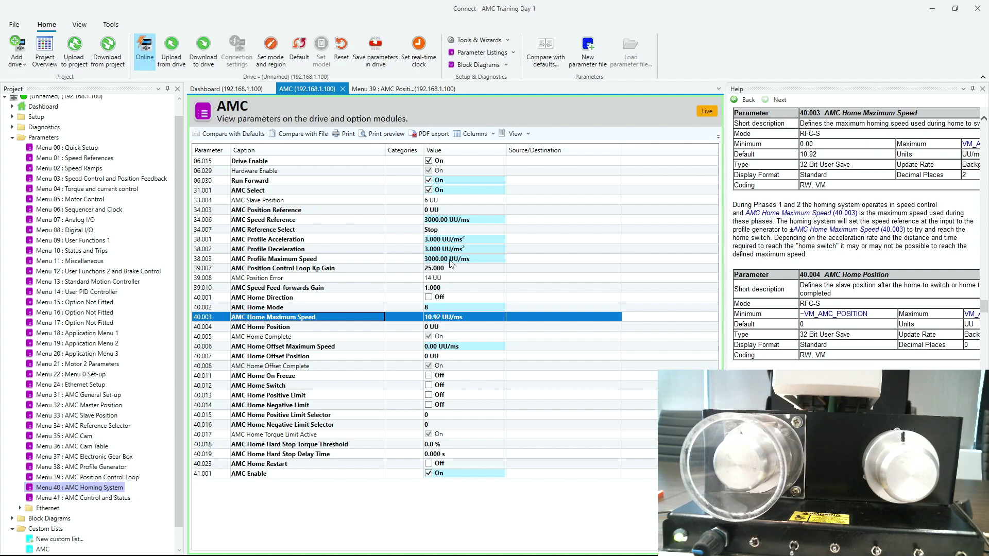
{"action": "left_click", "coordinate": [437, 317]}
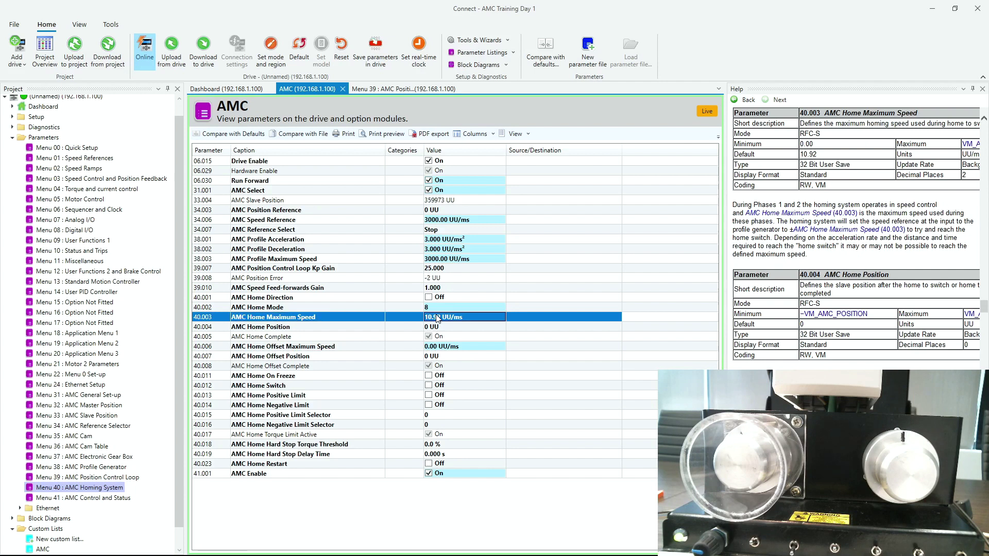
{"action": "left_click", "coordinate": [438, 317]}
{"action": "type", "text": "3000"}
{"action": "key", "text": "Return"}
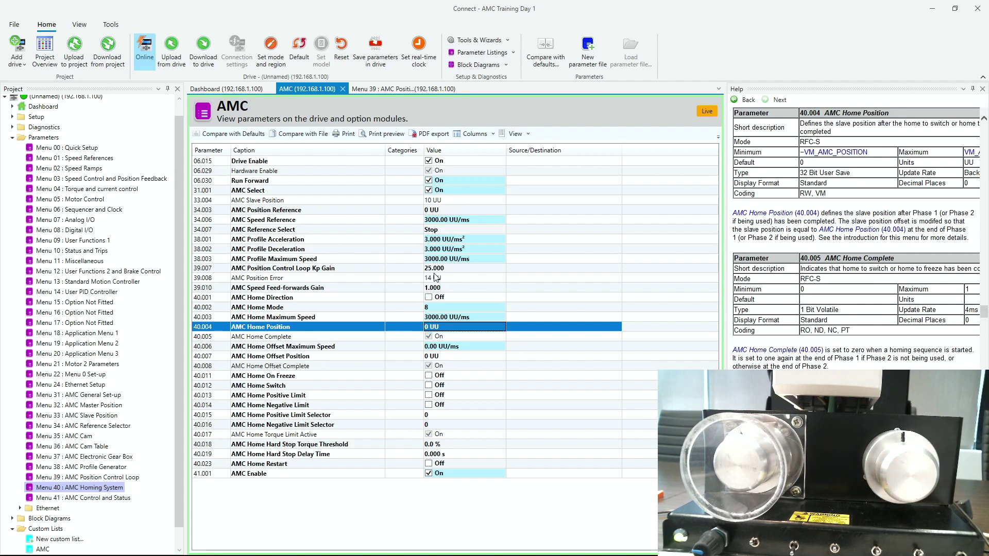
Step: Start a homing run by setting AMC Reference Select (34.007) to Home, and halt it by returning the parameter to Stop
{"action": "left_click", "coordinate": [441, 228]}
{"action": "left_click", "coordinate": [441, 230]}
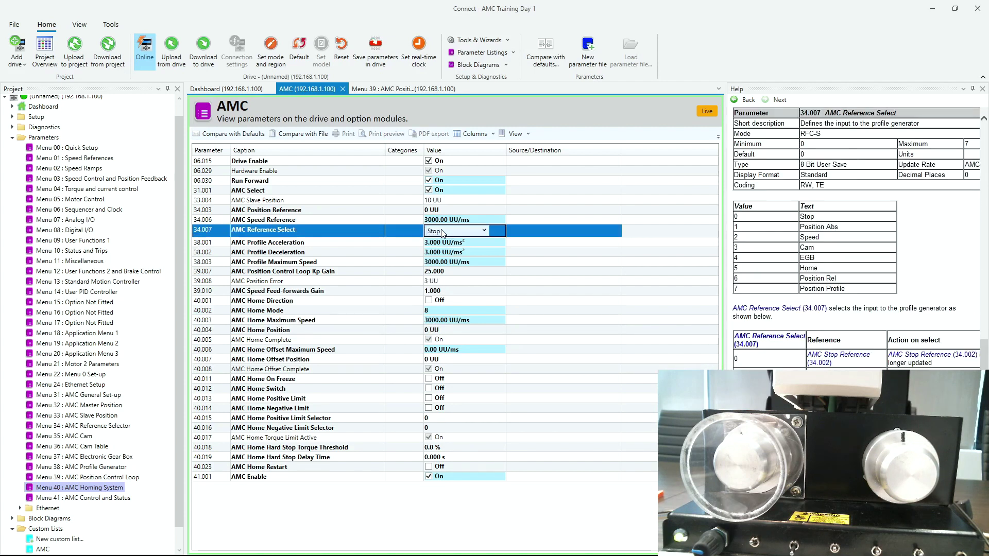
{"action": "key", "text": "h"}
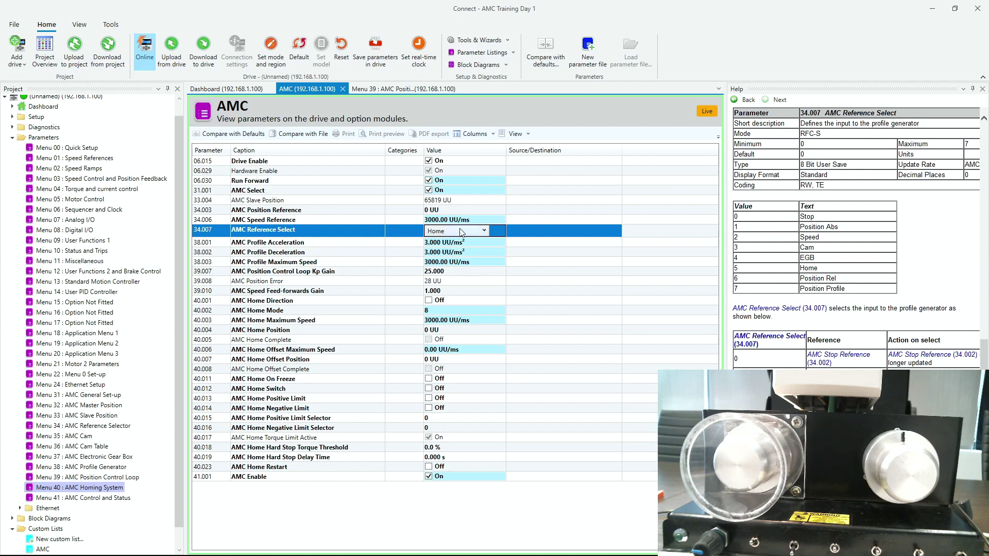
{"action": "key", "text": "s"}
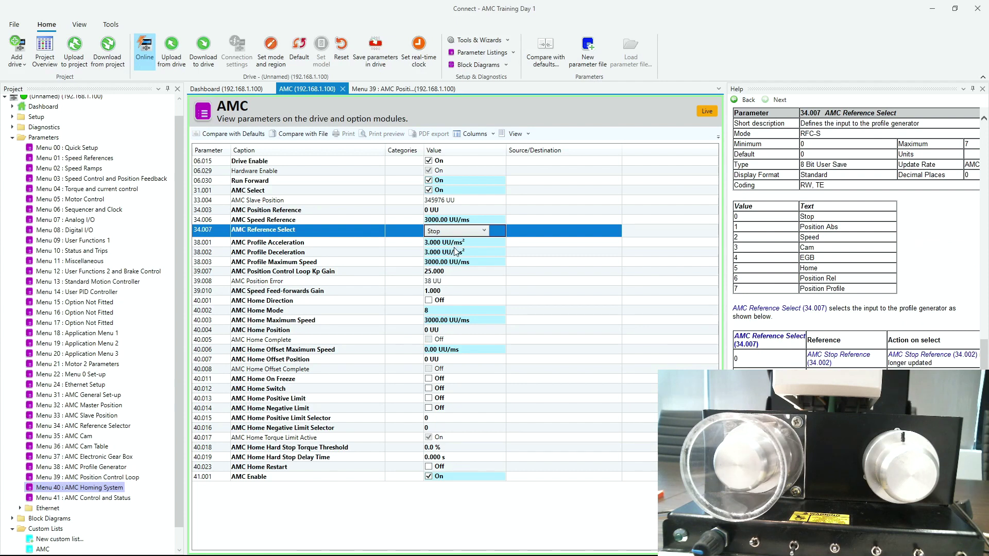
Step: Reduce AMC Speed Reference (34.006) to 1000 UU/ms
{"action": "left_click", "coordinate": [445, 220]}
{"action": "type", "text": "1000"}
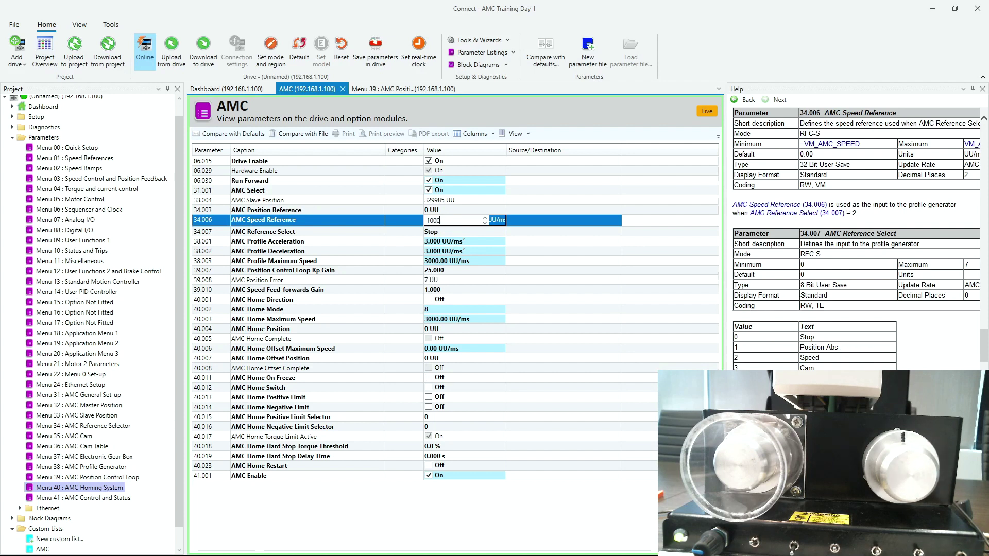
{"action": "left_click", "coordinate": [445, 227]}
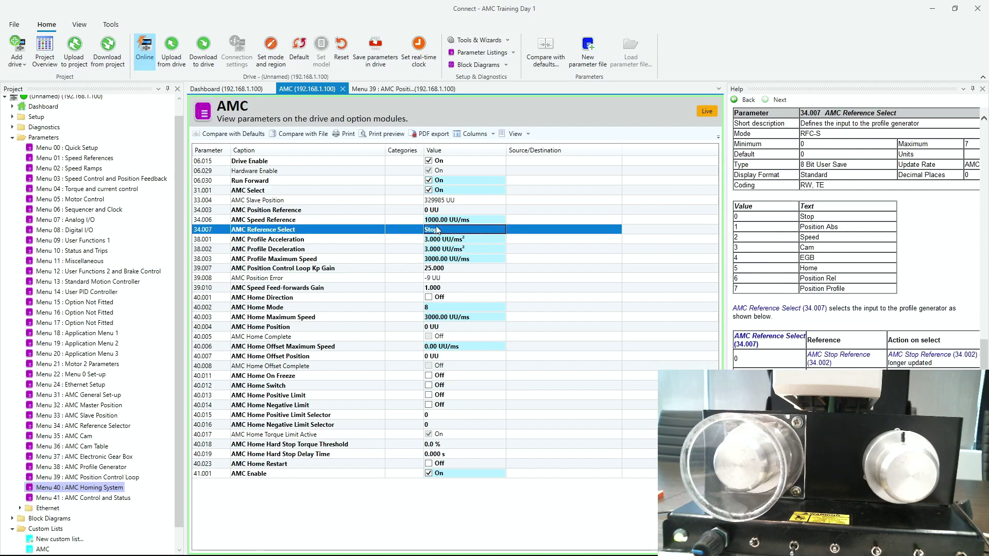
Step: Set both AMC Profile Acceleration (38.001) and AMC Profile Deceleration (38.002) to 1 UU/ms²
{"action": "left_click", "coordinate": [444, 239]}
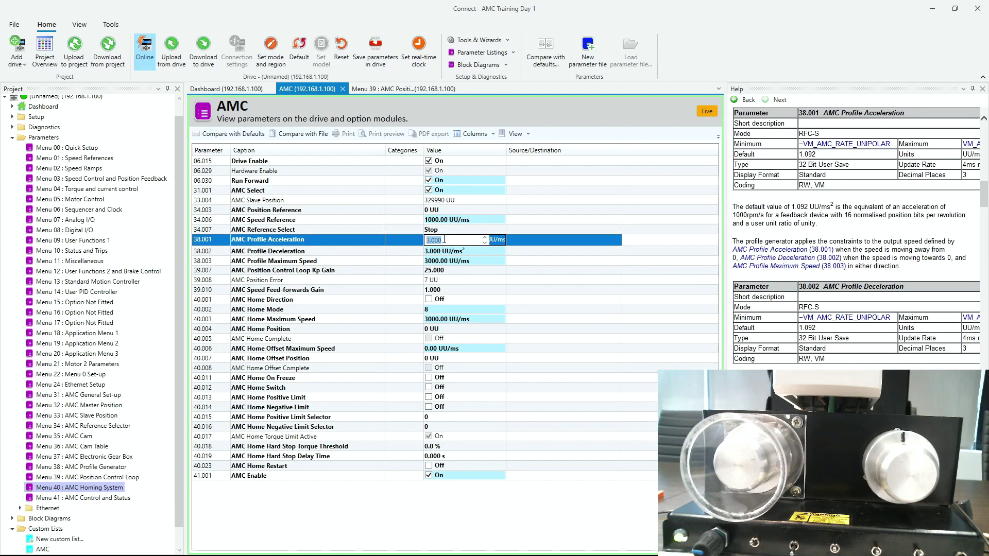
{"action": "type", "text": "1"}
{"action": "left_click", "coordinate": [436, 252]}
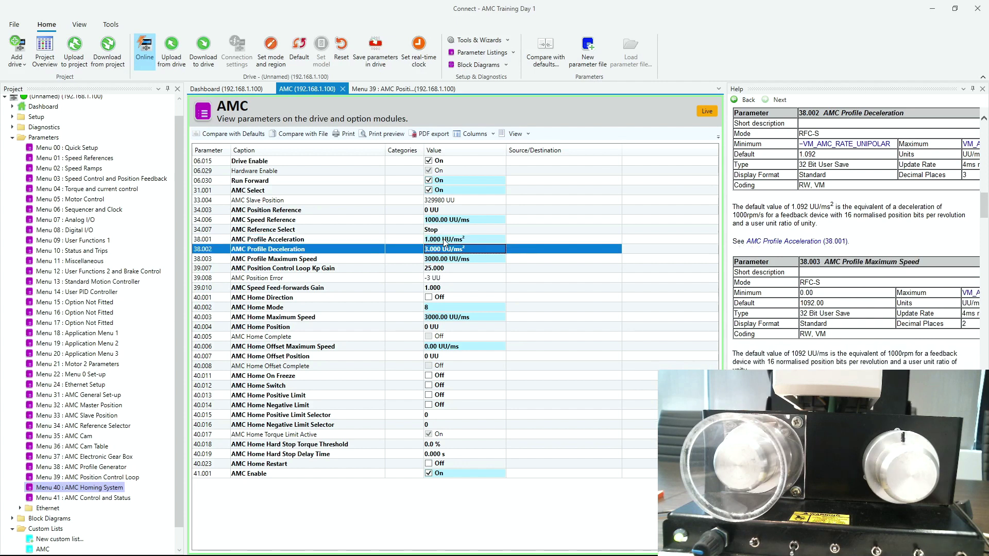
{"action": "left_click", "coordinate": [435, 252]}
{"action": "type", "text": "1"}
{"action": "key", "text": "Return"}
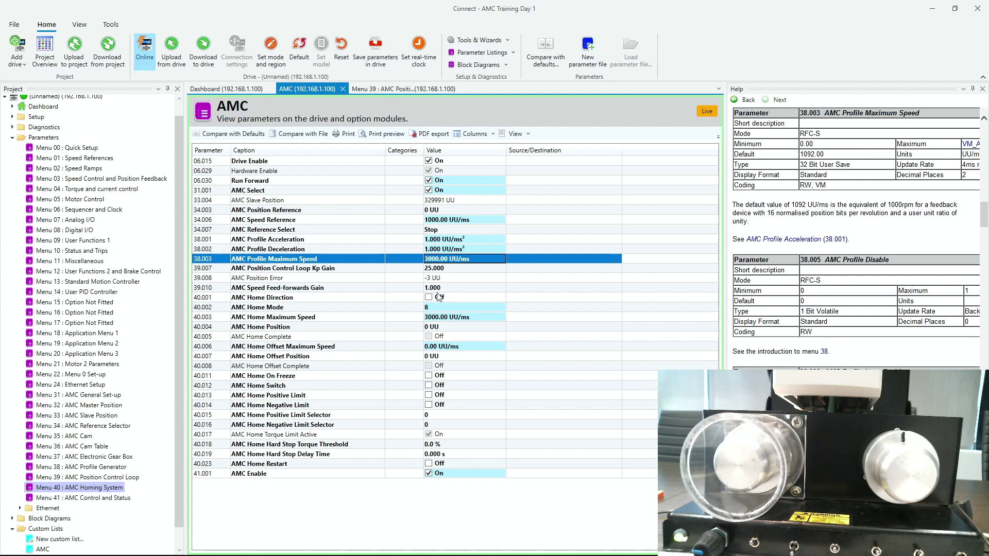
Step: Set AMC Home Maximum Speed (40.003) to 1000 UU/ms
{"action": "left_click", "coordinate": [440, 319]}
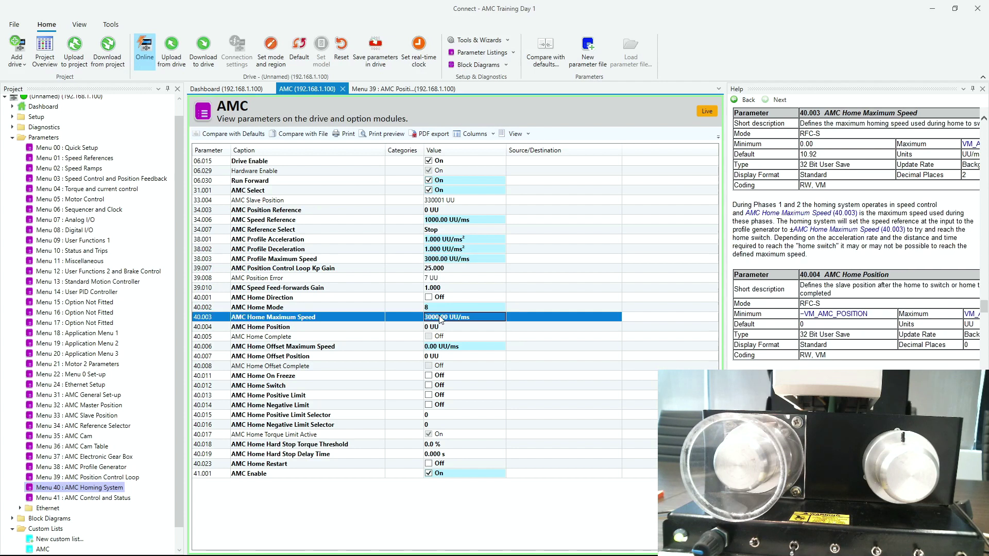
{"action": "left_click", "coordinate": [440, 318]}
{"action": "type", "text": "1000"}
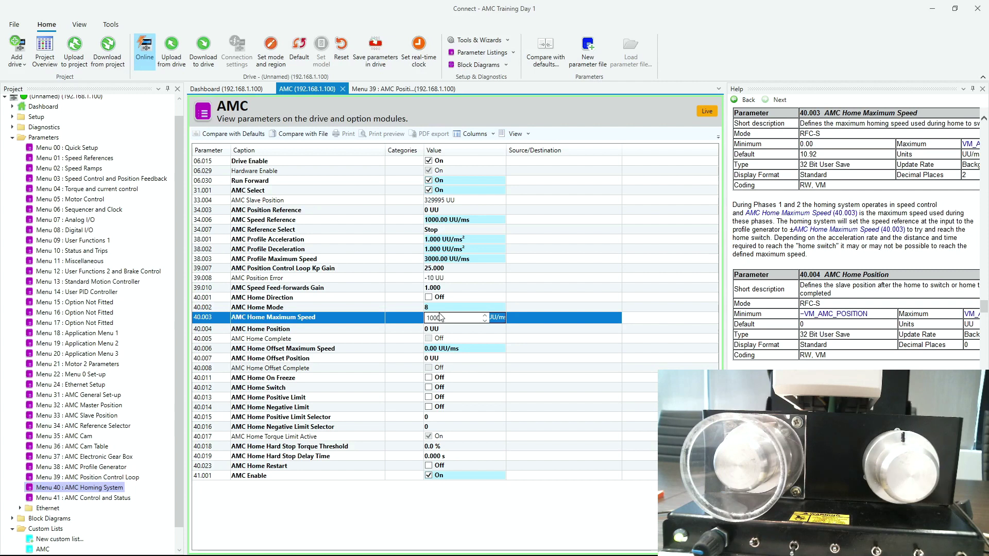
{"action": "key", "text": "Return"}
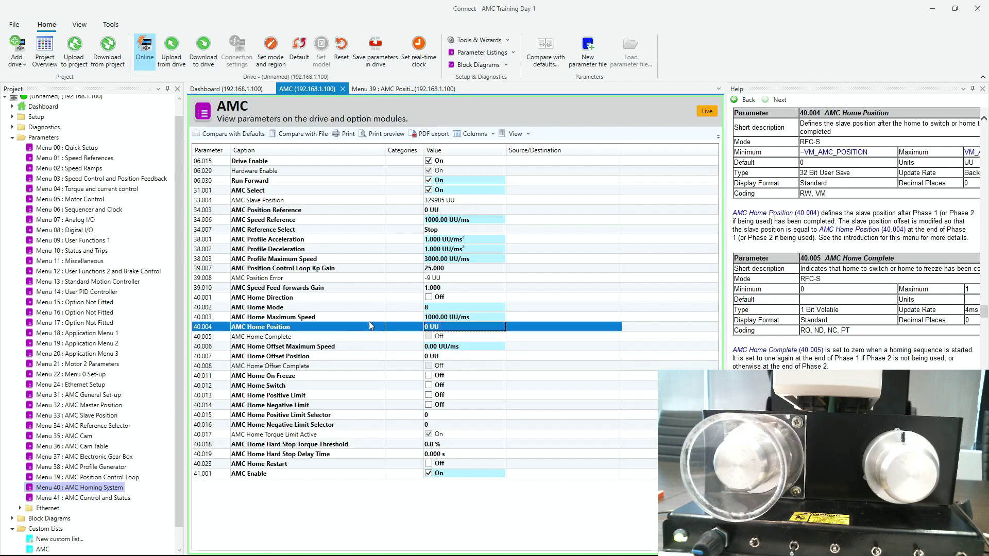
Step: Run the homing sequence by switching AMC Reference Select (34.007) from Stop to Home
{"action": "left_click", "coordinate": [437, 231]}
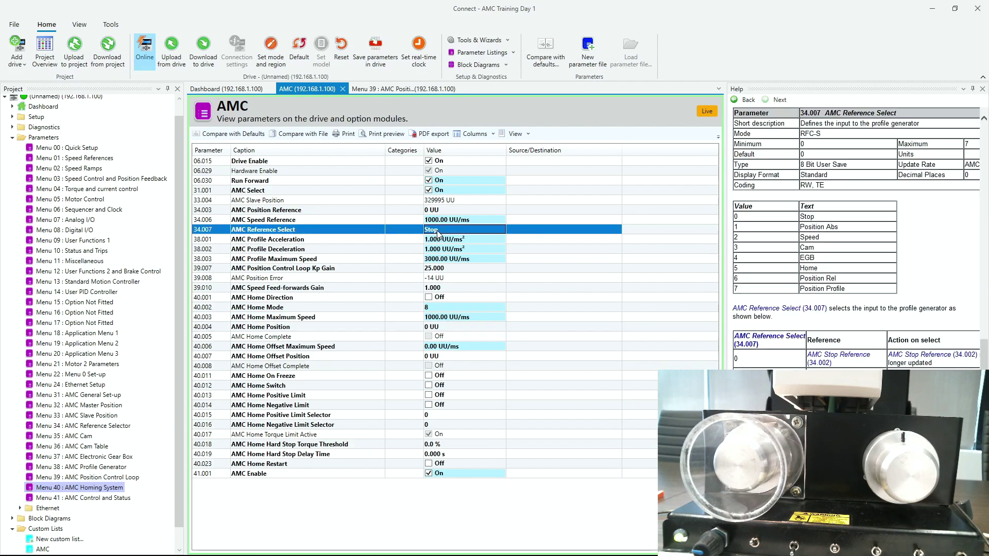
{"action": "left_click", "coordinate": [437, 230]}
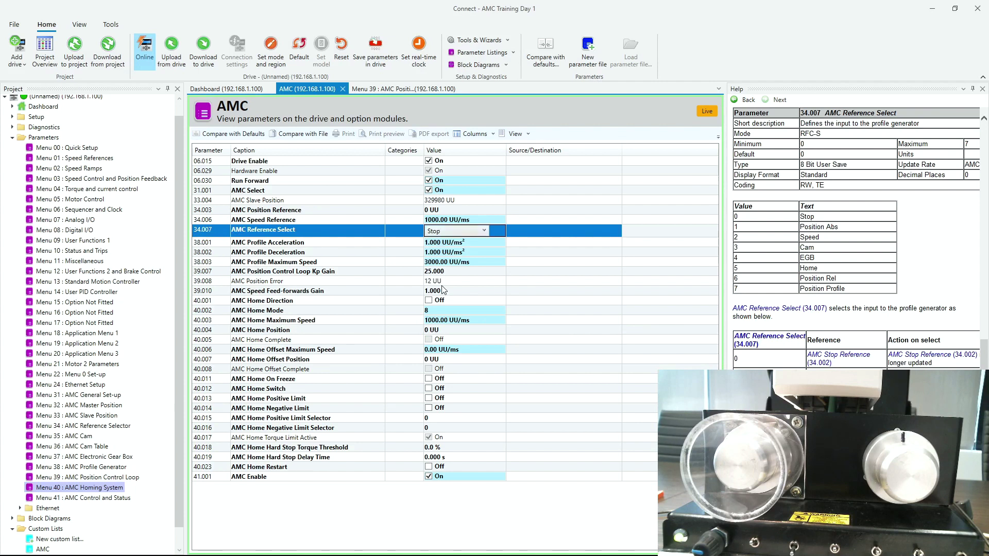
{"action": "key", "text": "h"}
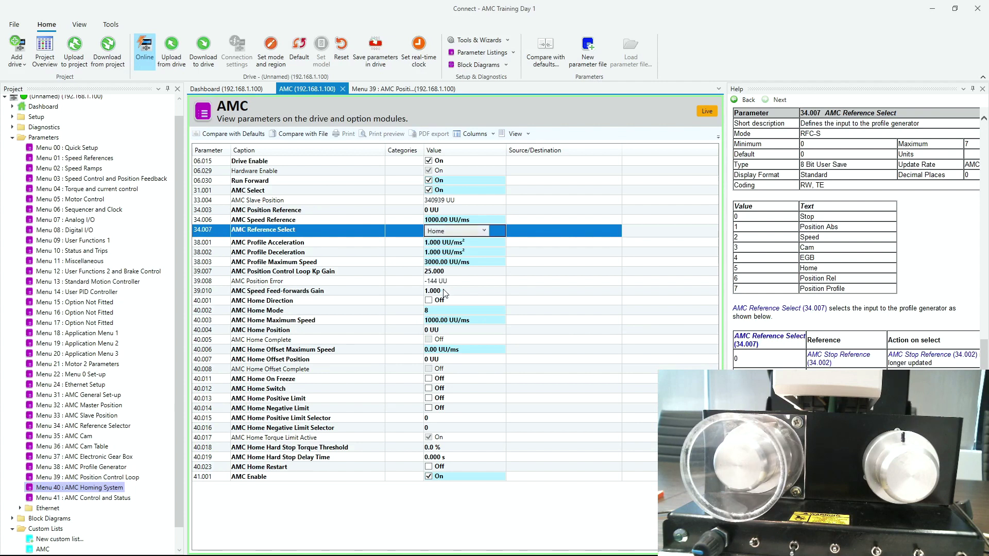
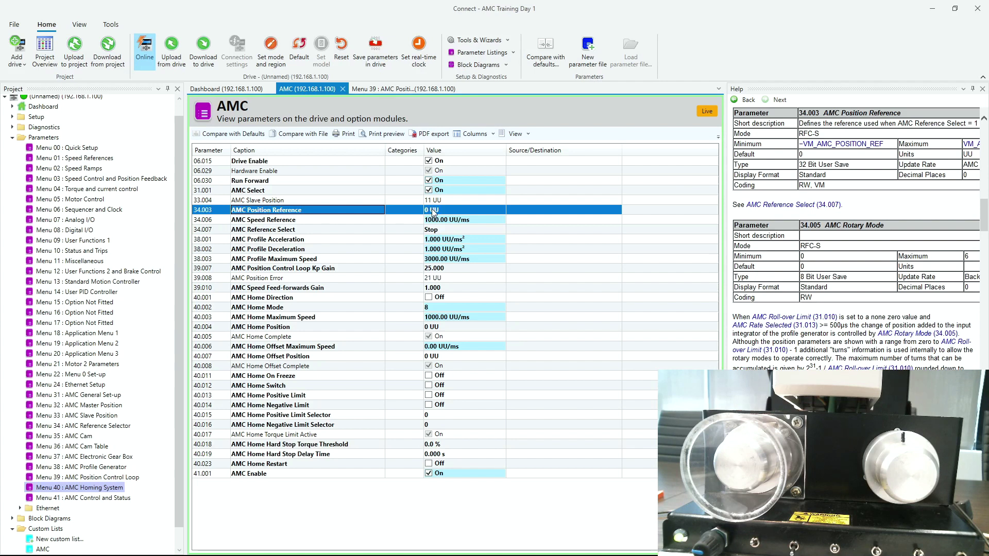
Step: Try twice to set AMC Position Reference (34.003) to 360000 UU
{"action": "key", "text": "F2"}
{"action": "type", "text": "360"}
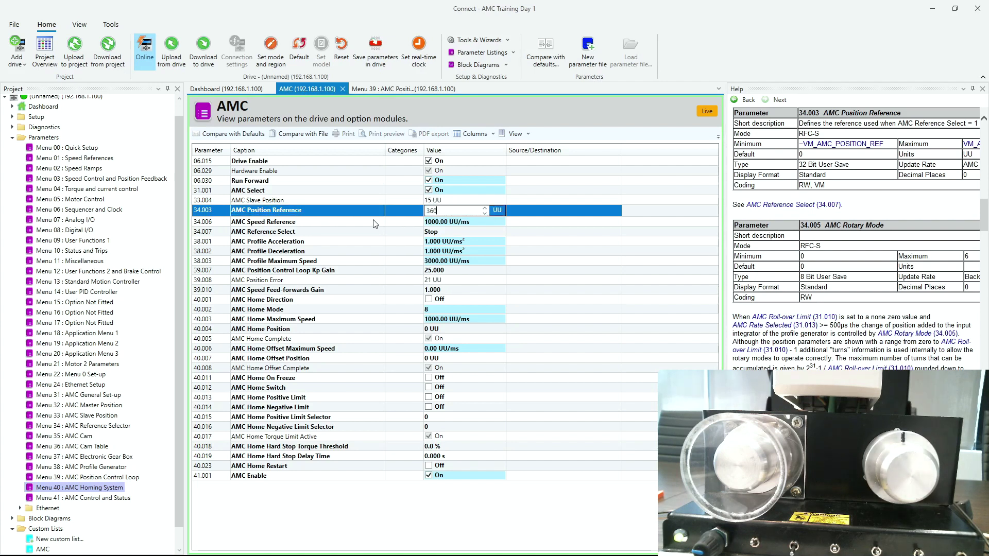
{"action": "type", "text": "000"}
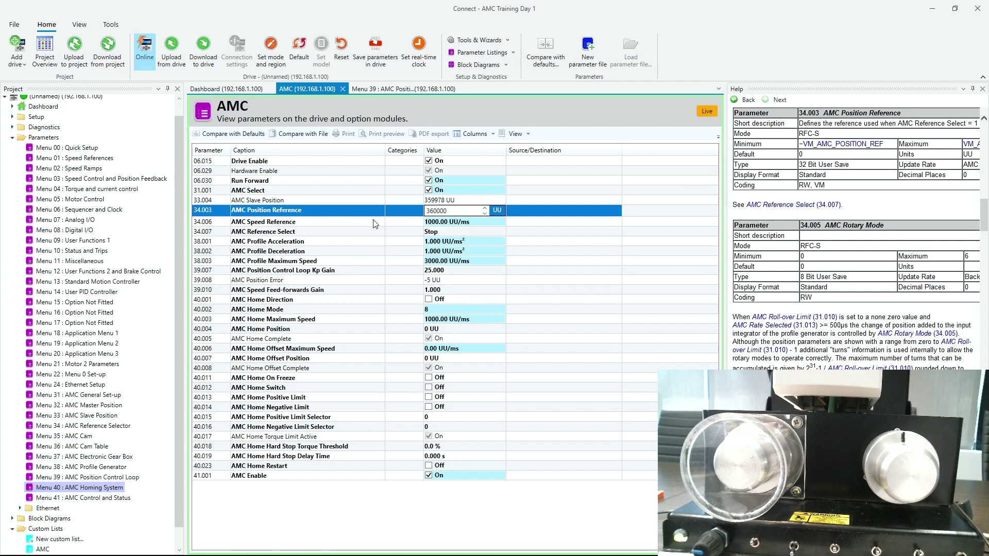
{"action": "key", "text": "Return"}
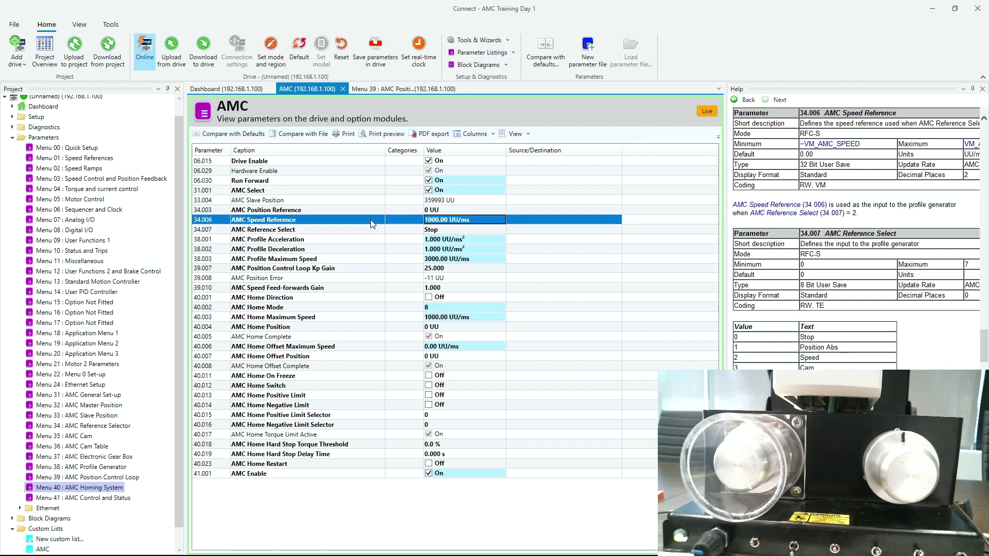
{"action": "left_click", "coordinate": [450, 210]}
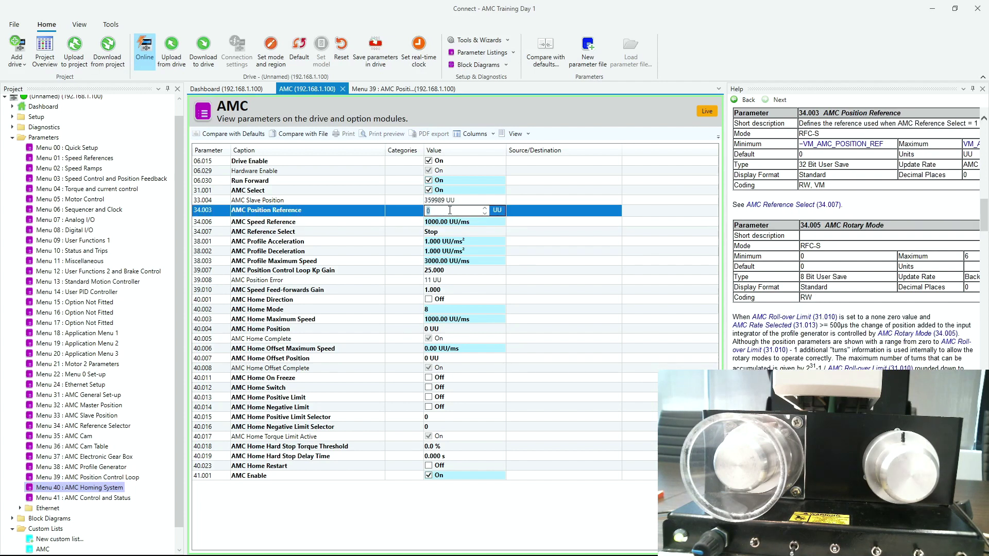
{"action": "type", "text": "360000"}
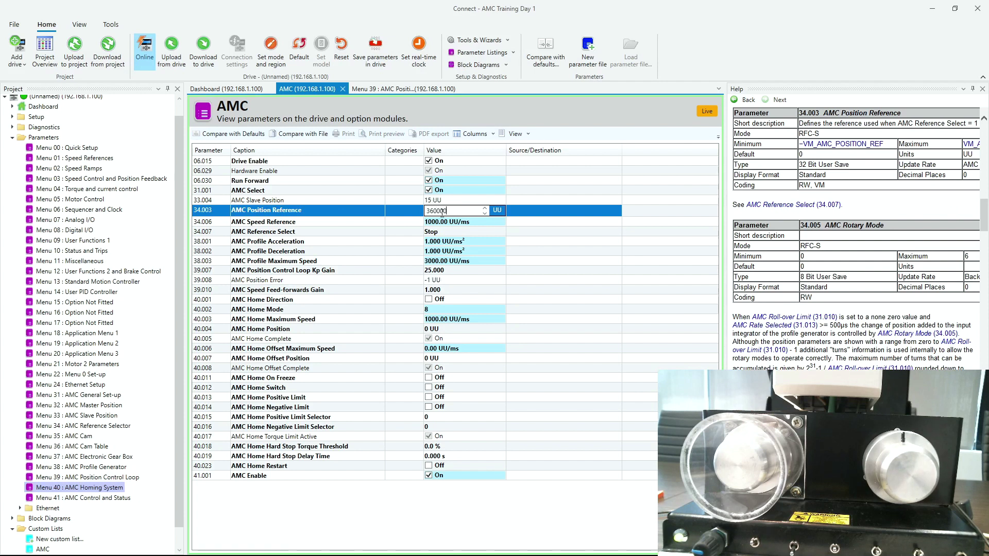
{"action": "left_click", "coordinate": [441, 218]}
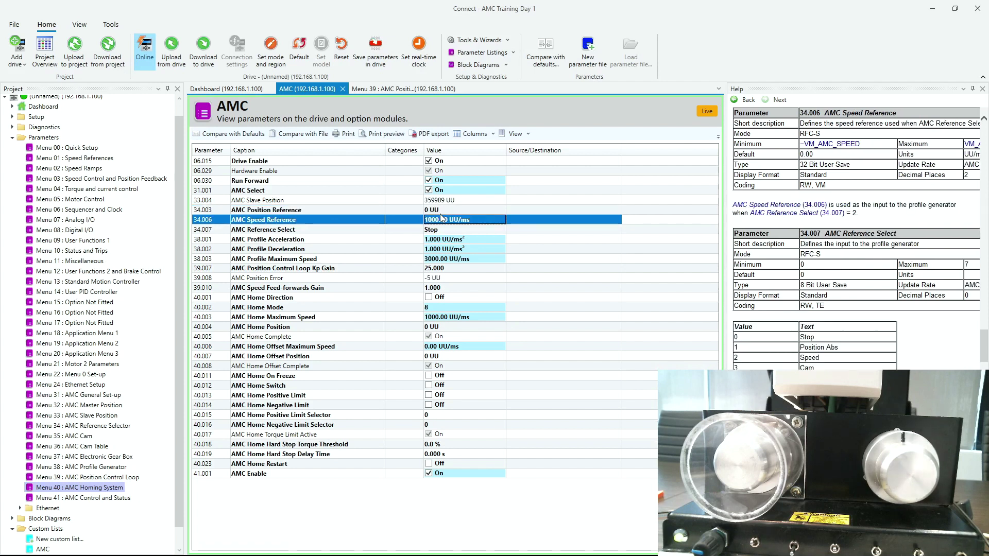
Step: Try once more to set AMC Position Reference (34.003) to 360000 UU in the custom AMC list
{"action": "left_click", "coordinate": [292, 210]}
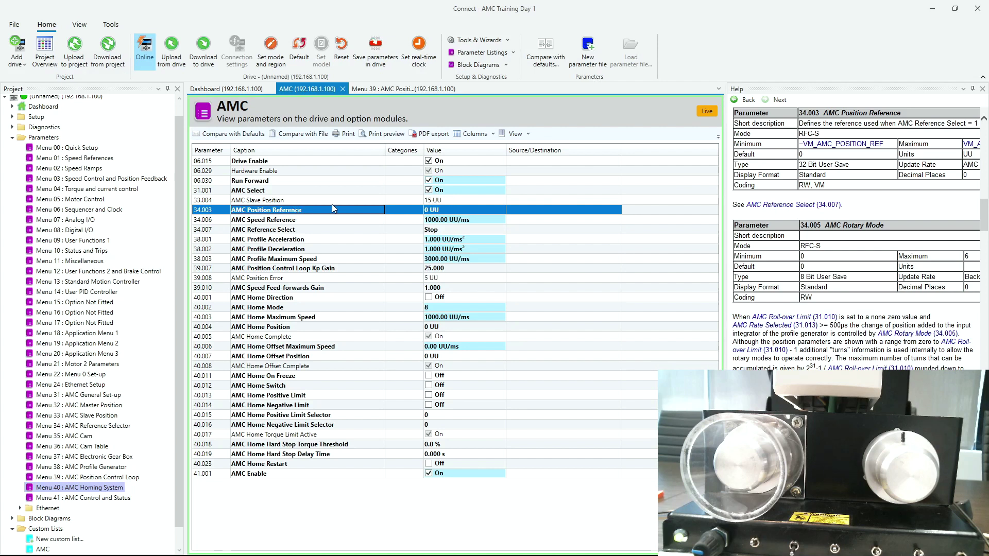
{"action": "left_click", "coordinate": [429, 211]}
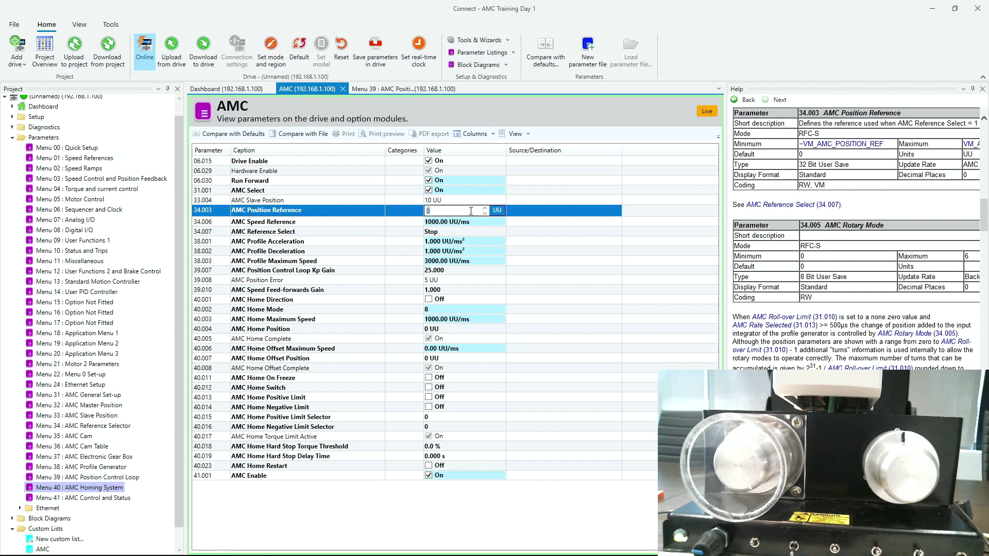
{"action": "type", "text": "3"}
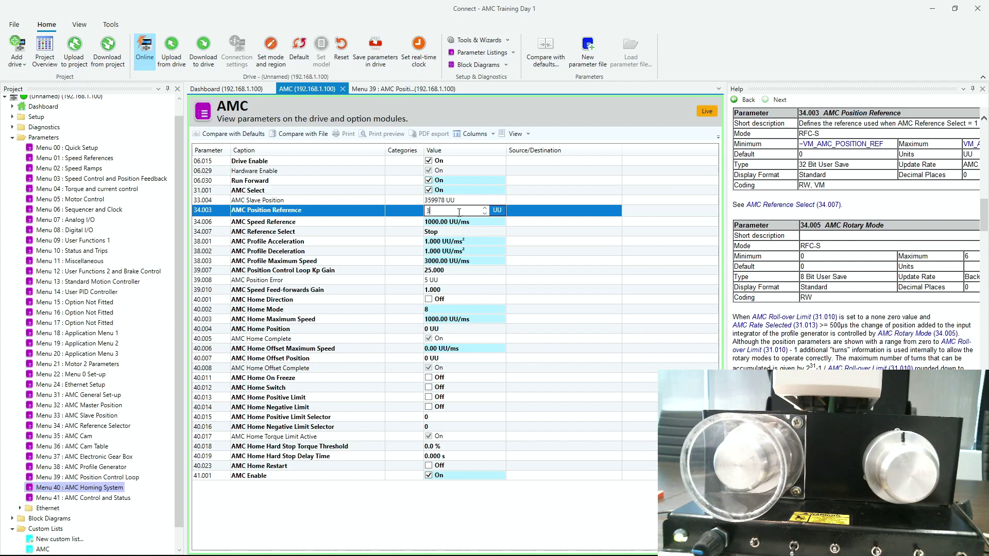
{"action": "type", "text": "600"}
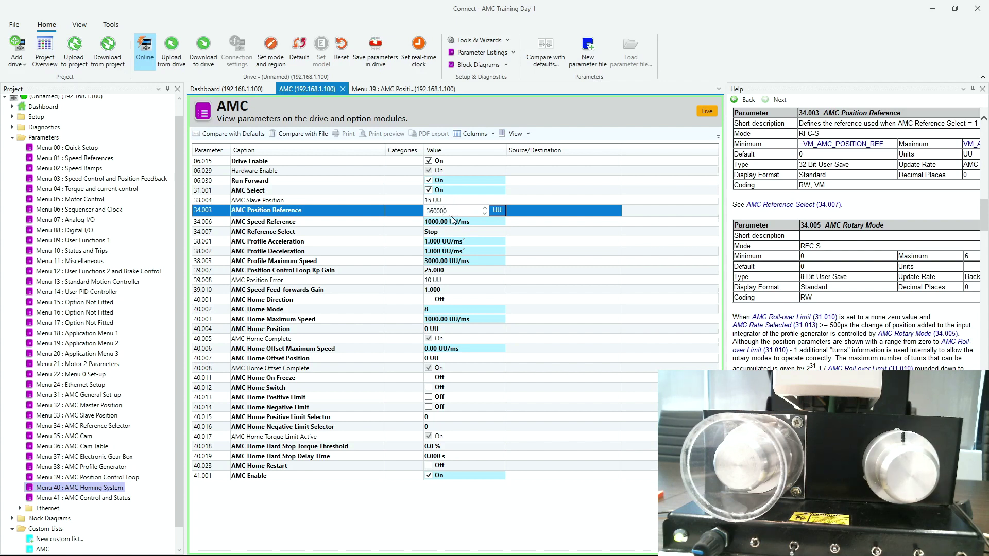
{"action": "left_click", "coordinate": [452, 219]}
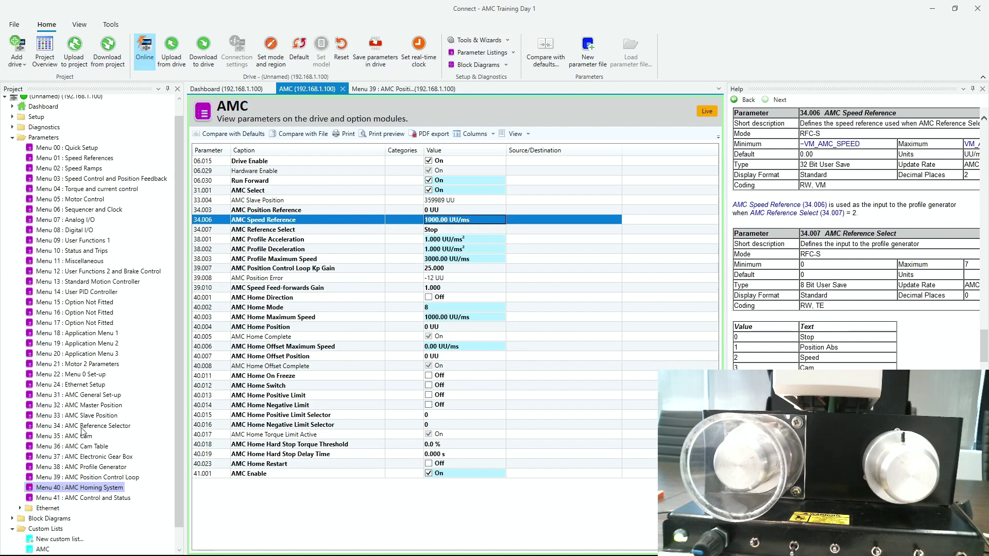
Step: Try to set AMC Position Reference (34.003) to 360000 UU from Menu 34: AMC Reference Selector
{"action": "left_click", "coordinate": [81, 427]}
{"action": "double_click", "coordinate": [83, 430]}
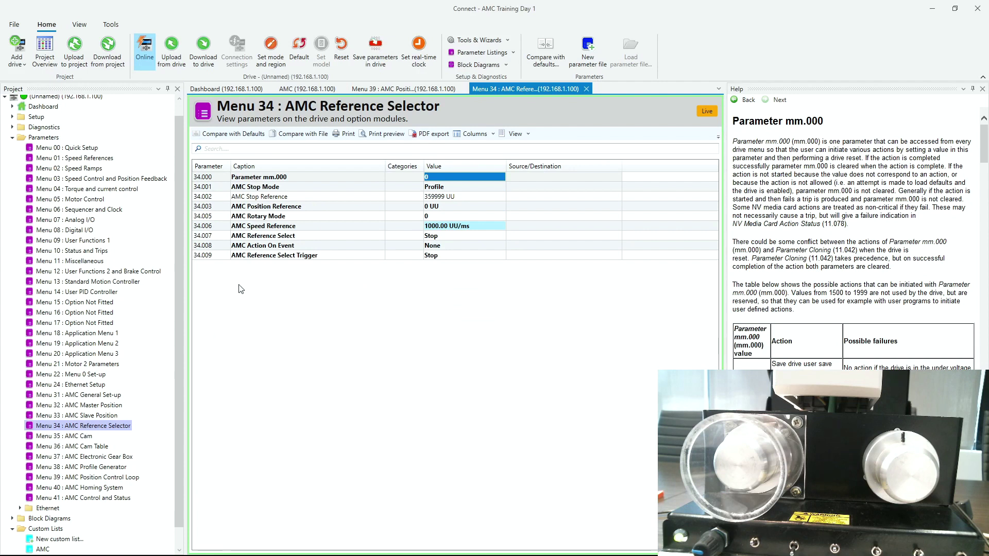
{"action": "double_click", "coordinate": [434, 207]}
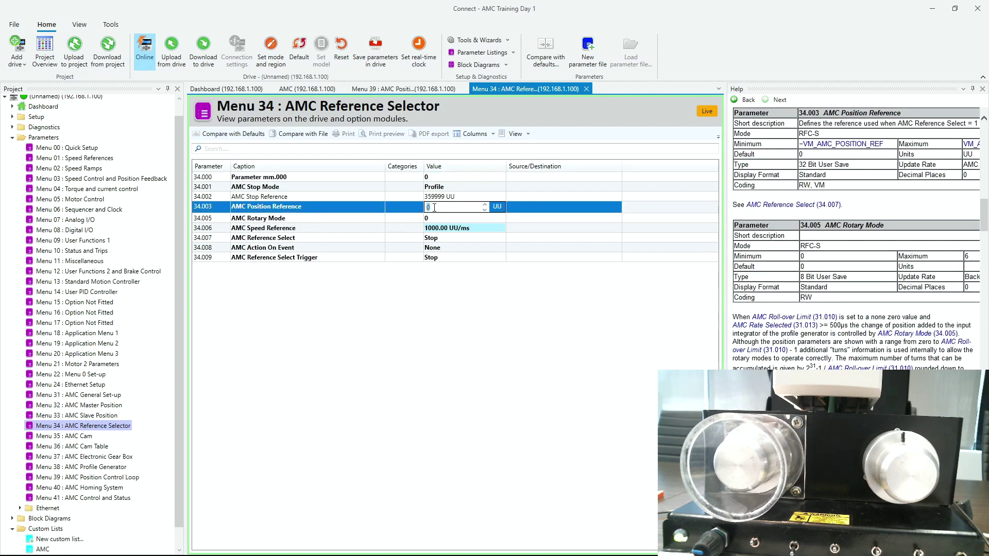
{"action": "type", "text": "360000"}
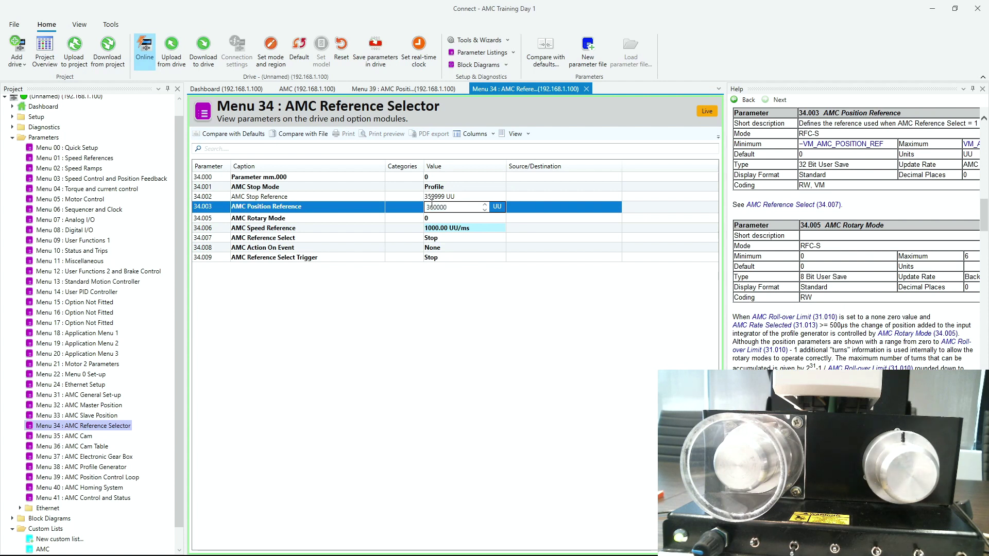
{"action": "key", "text": "Return"}
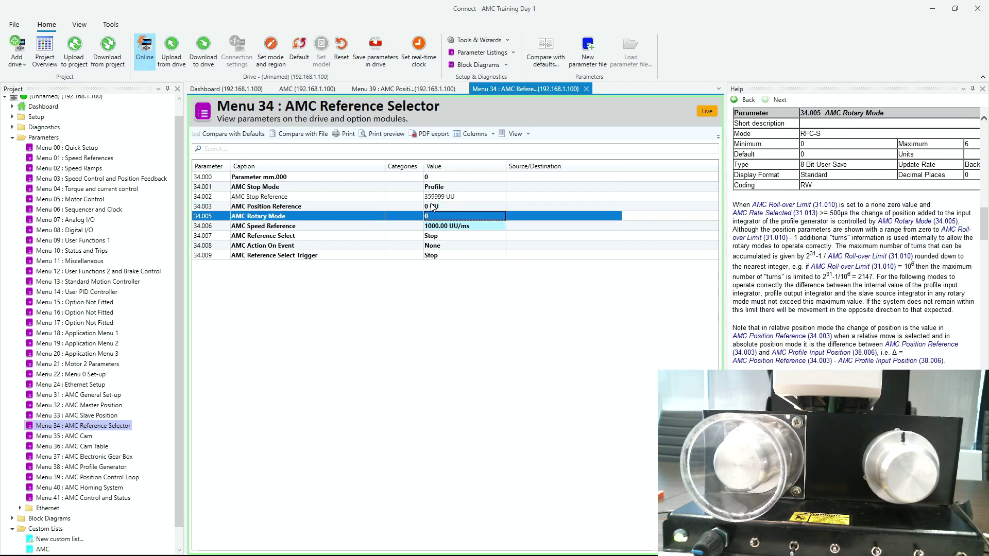
{"action": "left_click", "coordinate": [430, 208]}
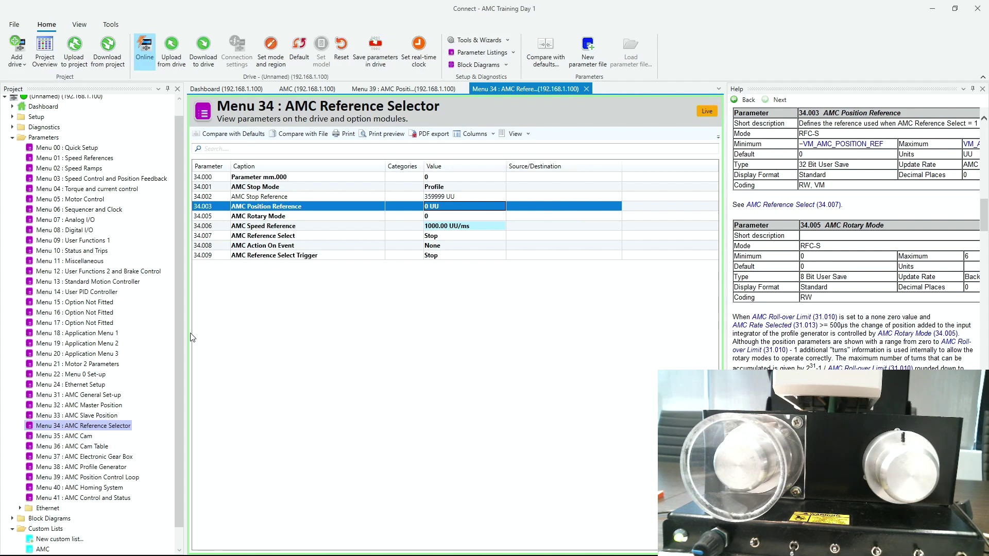
Step: Set AMC Roll-over Limit (31.010) to 0 UU in Menu 31: AMC General Set-up
{"action": "left_click", "coordinate": [394, 90]}
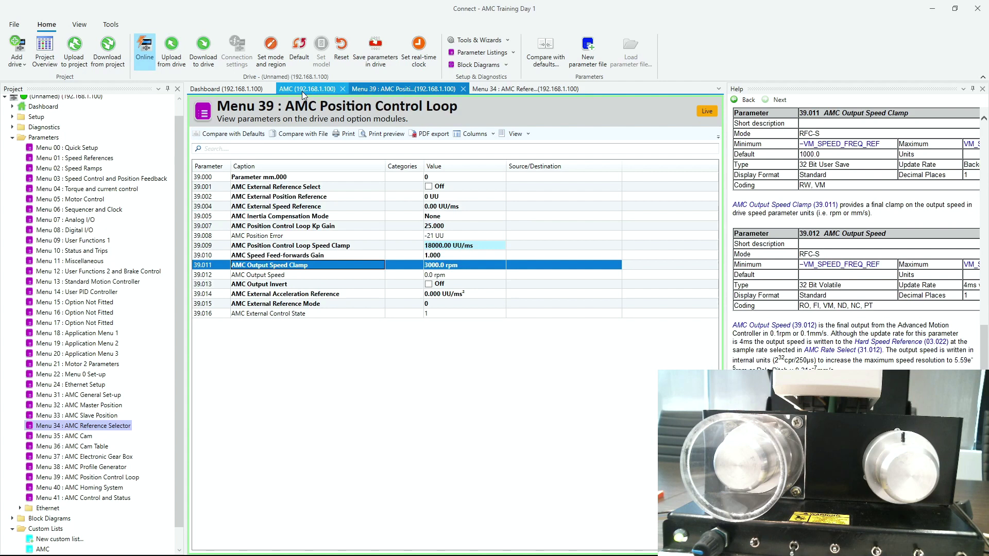
{"action": "double_click", "coordinate": [82, 499]}
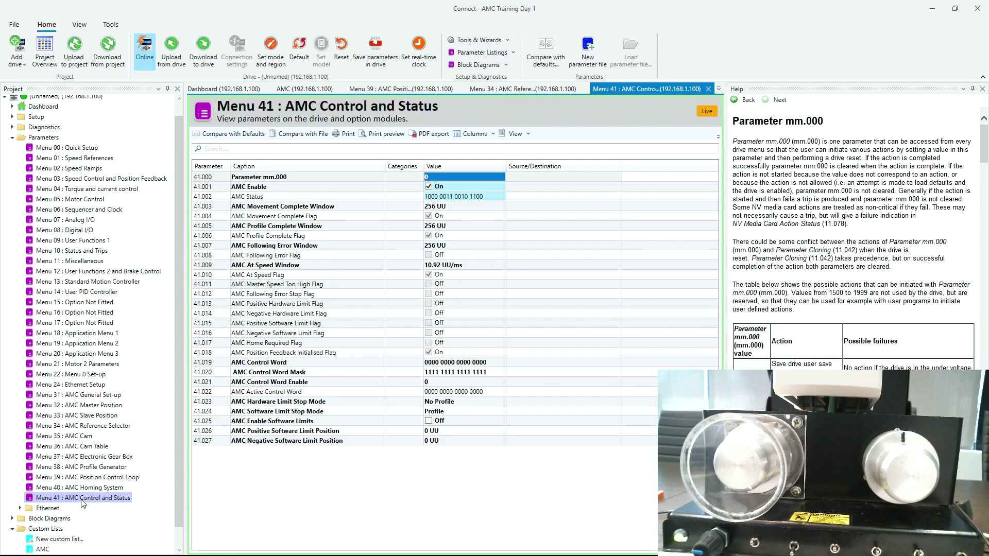
{"action": "double_click", "coordinate": [91, 397]}
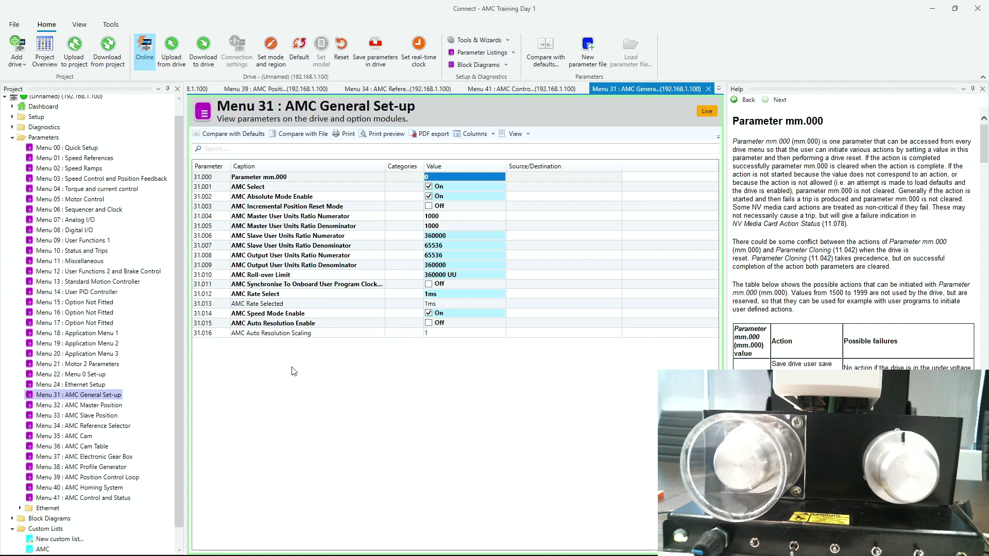
{"action": "double_click", "coordinate": [437, 278]}
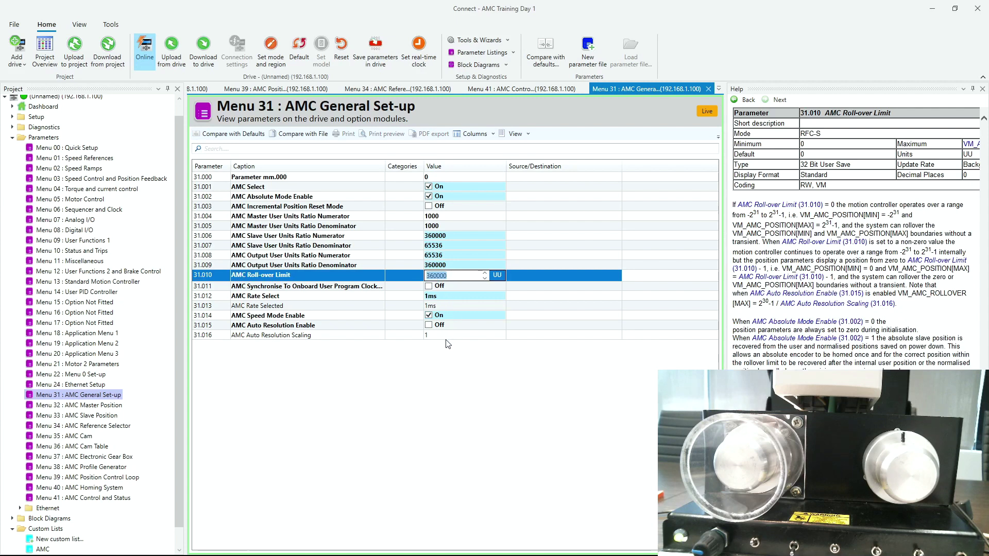
{"action": "type", "text": "0"}
{"action": "key", "text": "Return"}
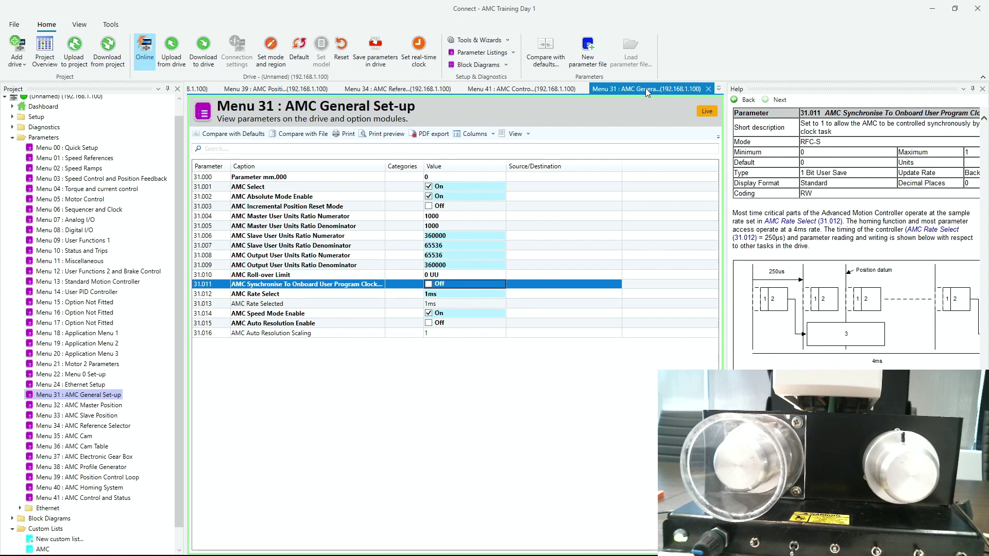
Step: Close the open parameter views for Menus 31, 41, 34 and 39 and return to the custom AMC list
{"action": "left_click", "coordinate": [709, 89]}
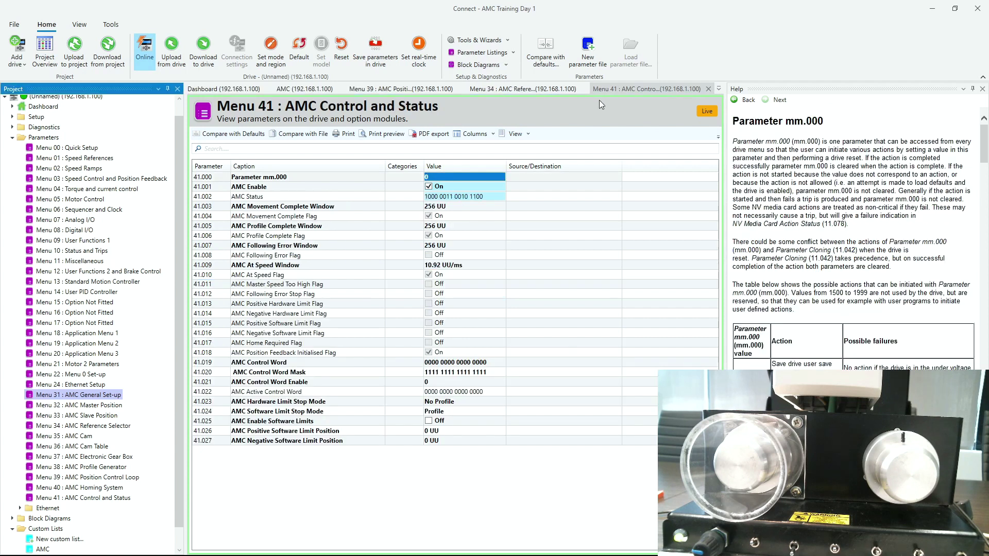
{"action": "left_click", "coordinate": [709, 88]}
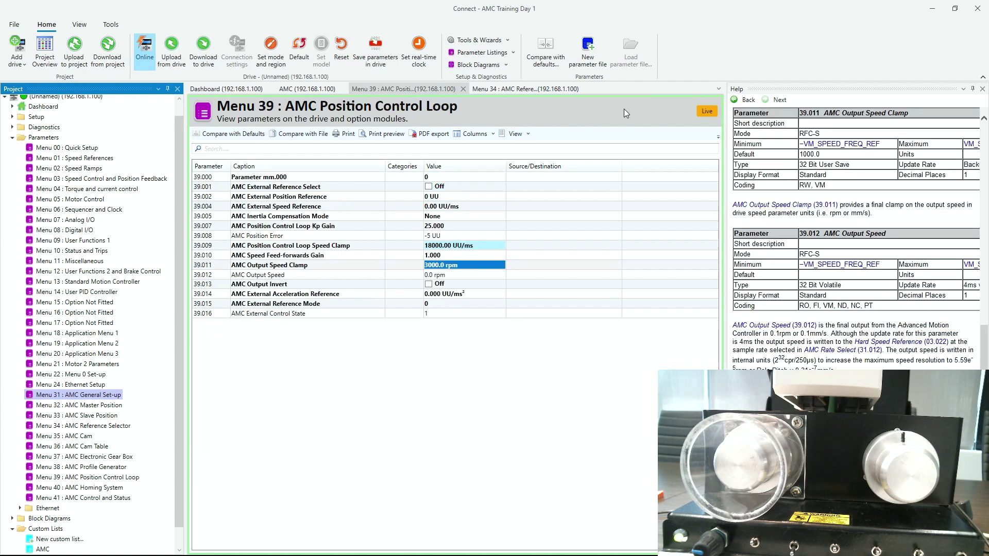
{"action": "left_click", "coordinate": [567, 92]}
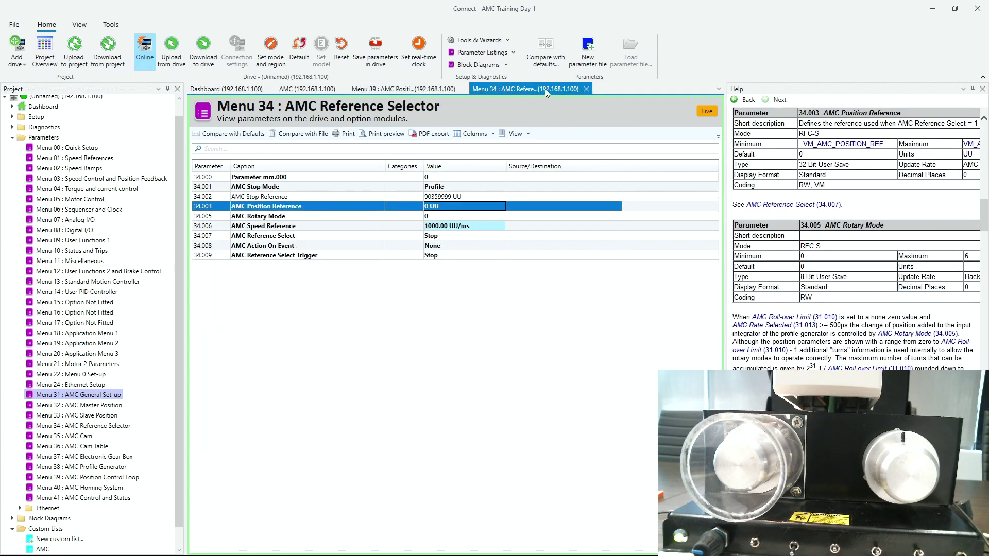
{"action": "left_click", "coordinate": [586, 89]}
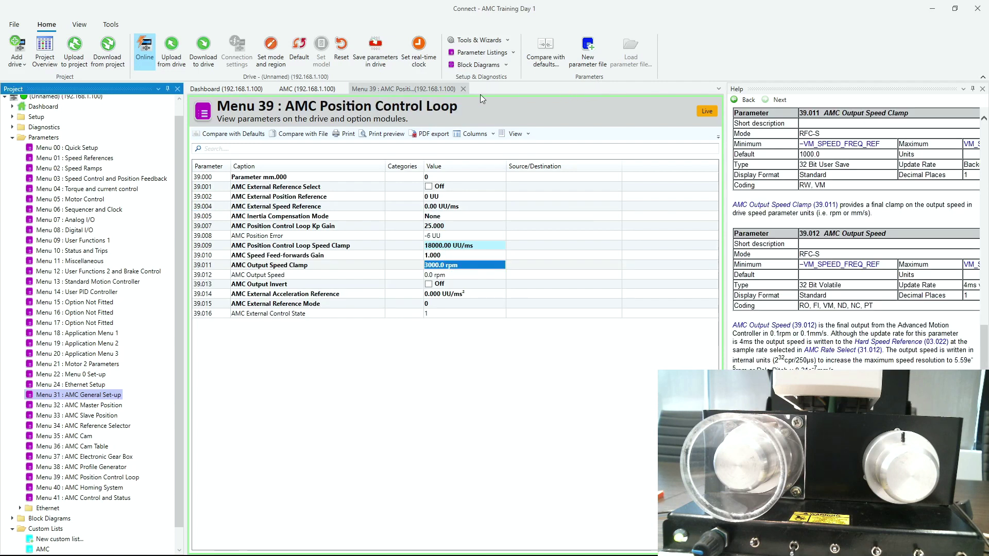
{"action": "left_click", "coordinate": [464, 89]}
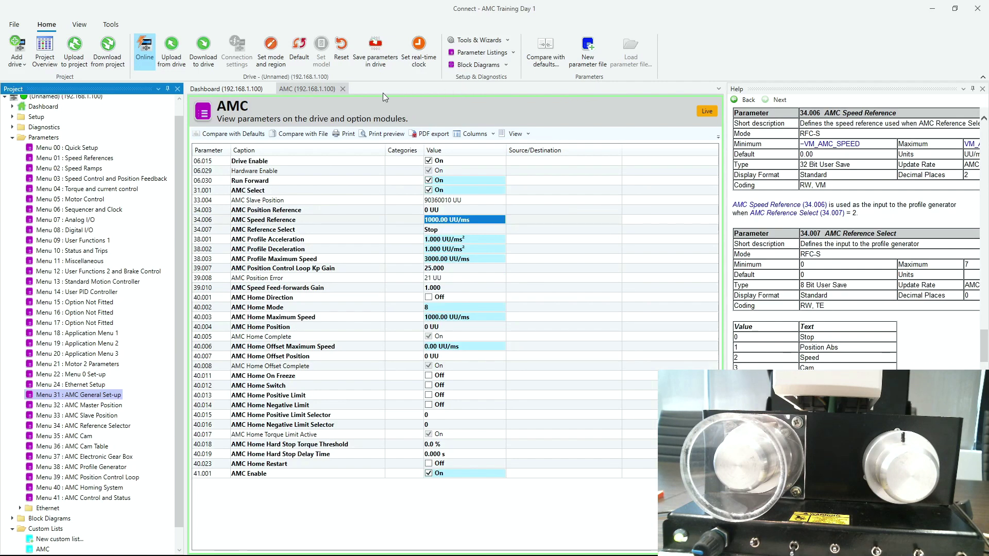
Step: Set AMC Position Reference (34.003) to 360000 UU with the roll-over limit disabled
{"action": "double_click", "coordinate": [436, 210]}
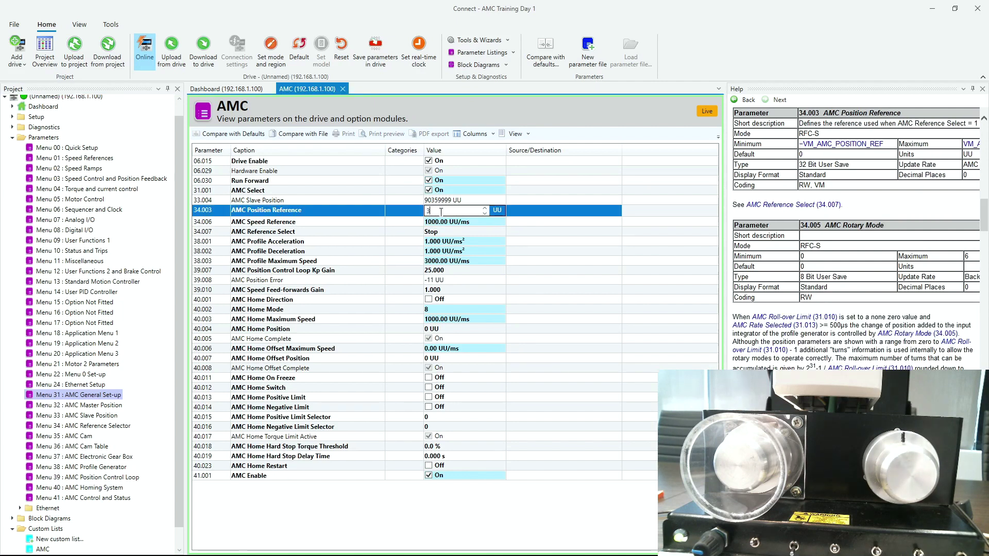
{"action": "type", "text": "360000"}
{"action": "key", "text": "Return"}
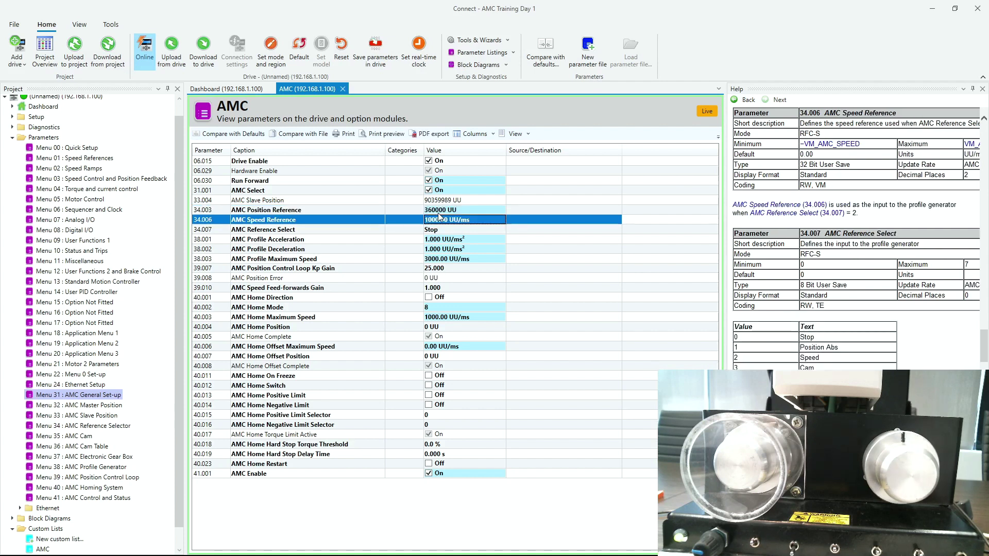
{"action": "left_click", "coordinate": [432, 219]}
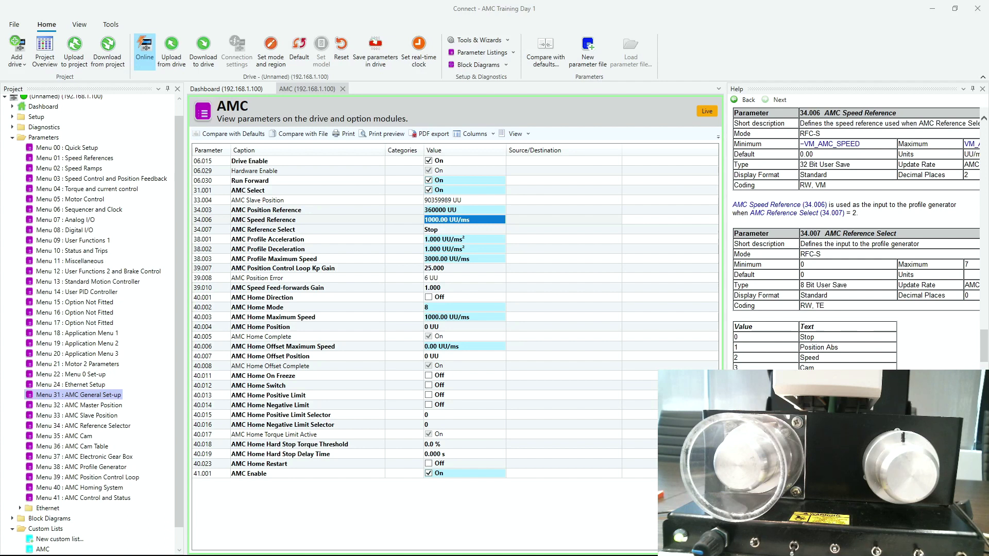
{"action": "key", "text": "Return"}
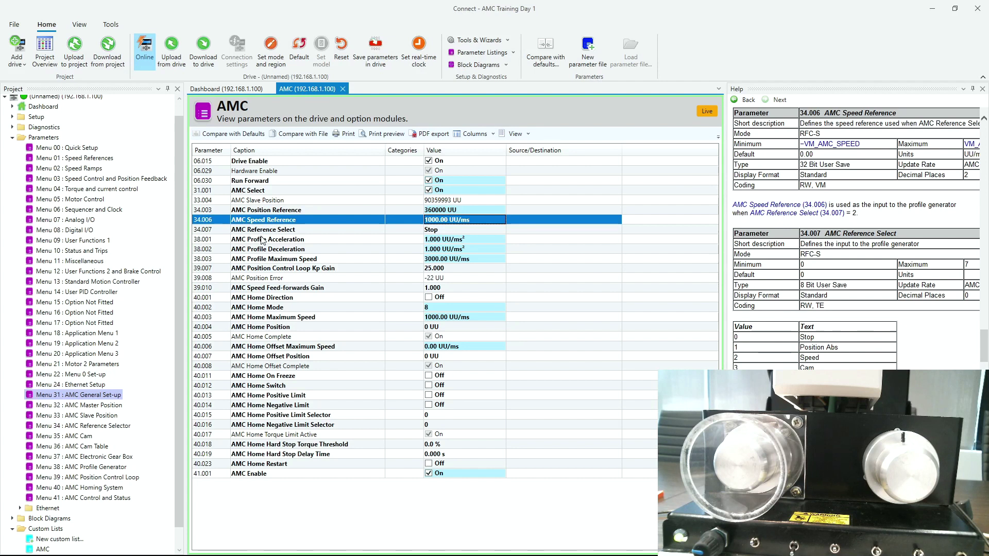
Step: Set AMC Profile Maximum Speed (38.003) to 119.88 UU/ms
{"action": "left_click", "coordinate": [258, 259]}
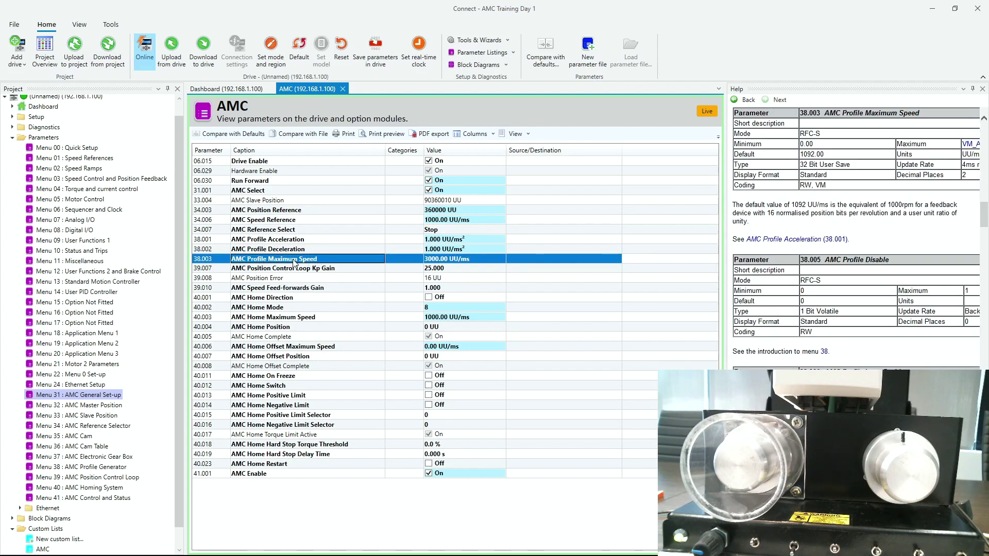
{"action": "left_click", "coordinate": [446, 260]}
{"action": "type", "text": "1"}
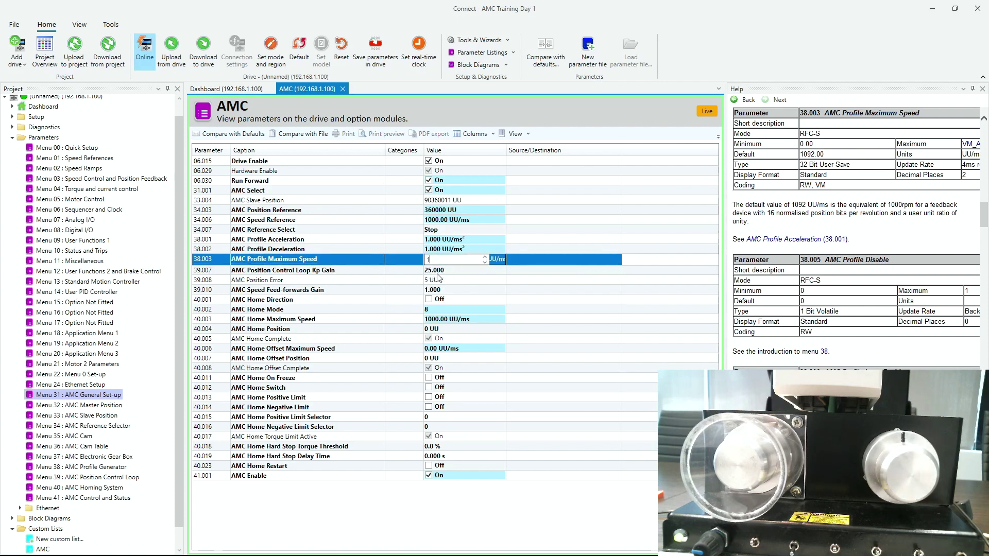
{"action": "type", "text": "19"}
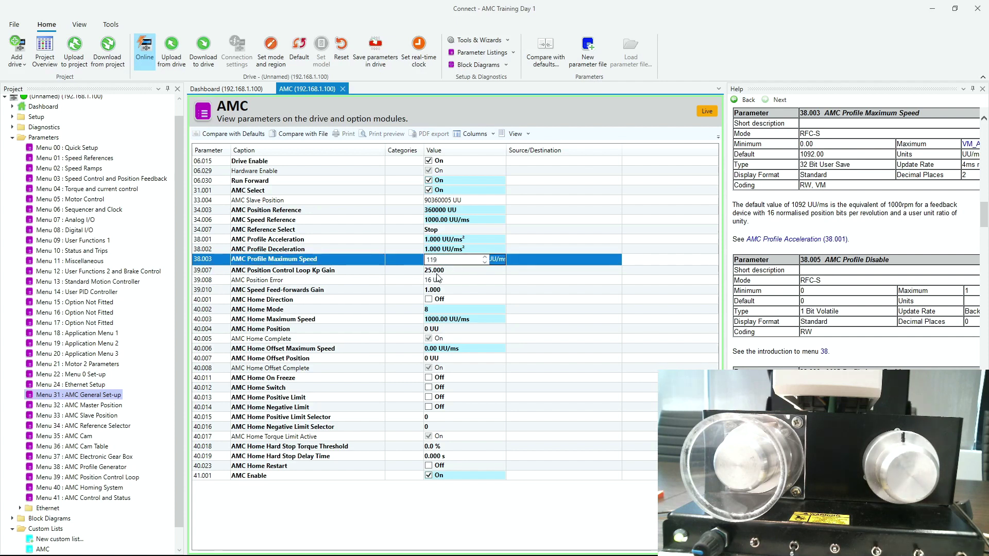
{"action": "type", "text": ".88"}
{"action": "key", "text": "Return"}
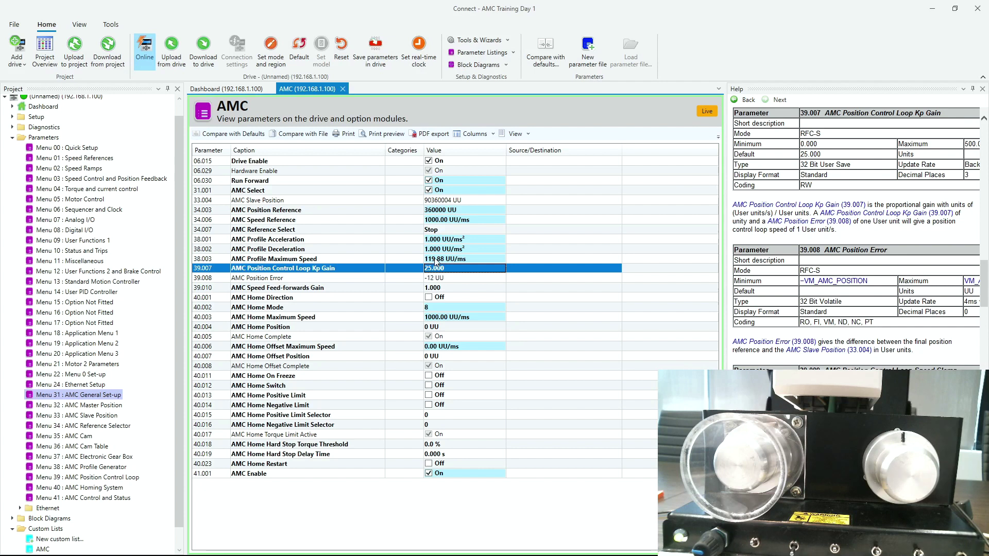
{"action": "key", "text": "F2"}
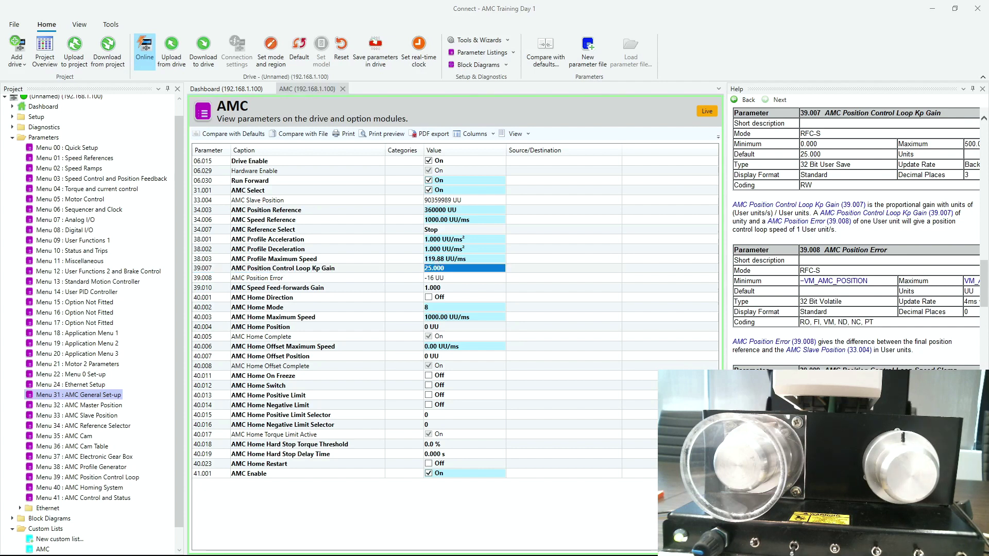
{"action": "key", "text": "Escape"}
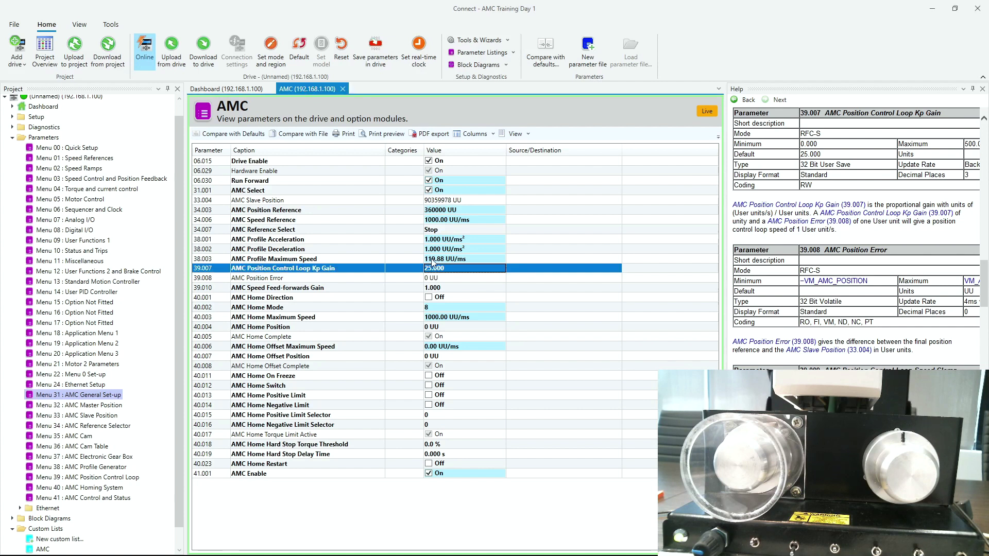
Step: Set AMC Profile Acceleration (38.001) to 39.96 UU/ms²
{"action": "left_click", "coordinate": [438, 240]}
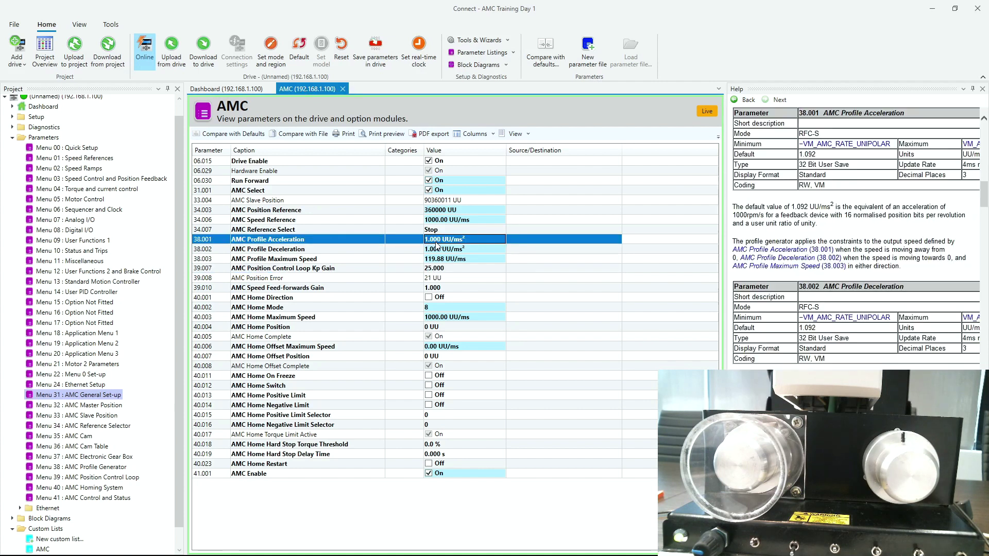
{"action": "left_click", "coordinate": [439, 241]}
{"action": "type", "text": "39"}
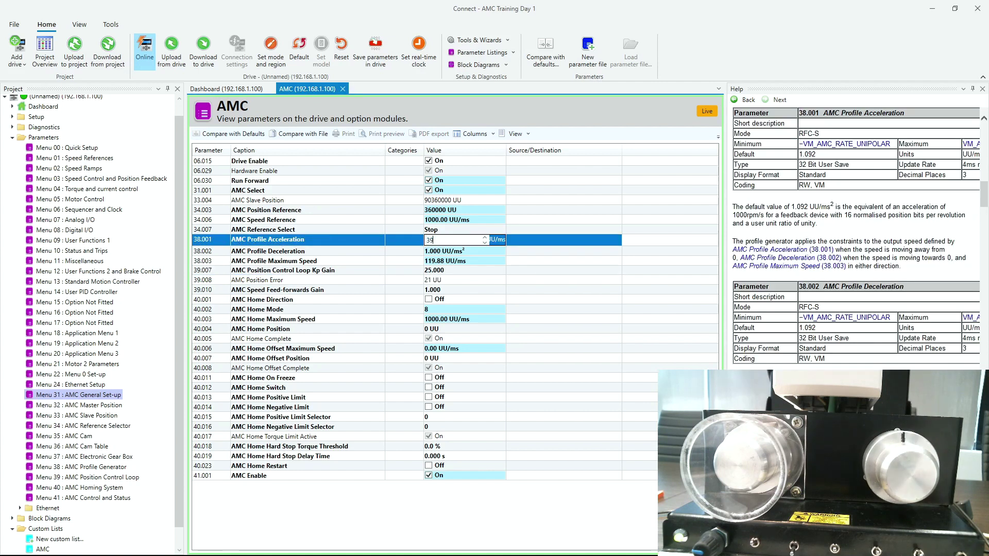
{"action": "type", "text": ".96"}
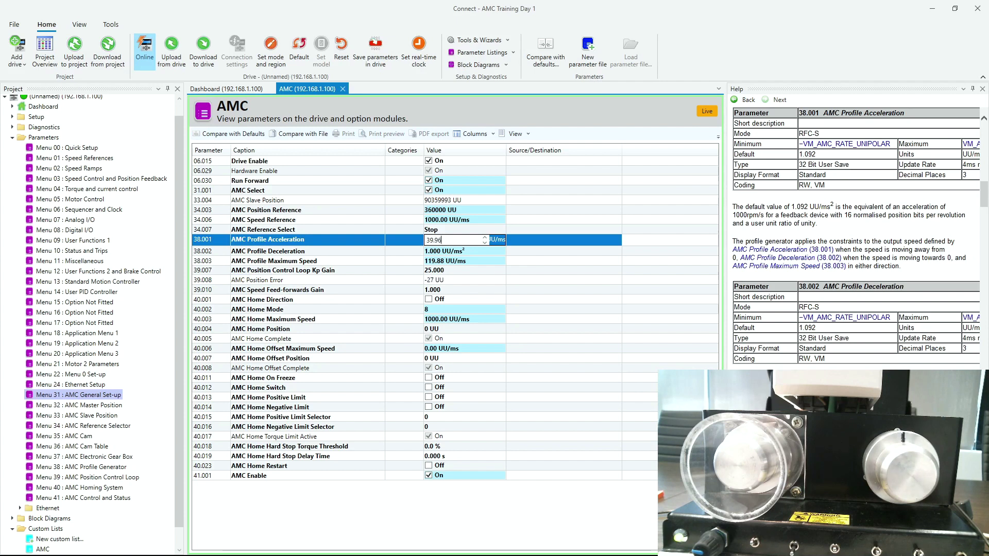
Step: Set AMC Profile Deceleration (38.002) to 39.96 UU/ms²
{"action": "left_click", "coordinate": [441, 249]}
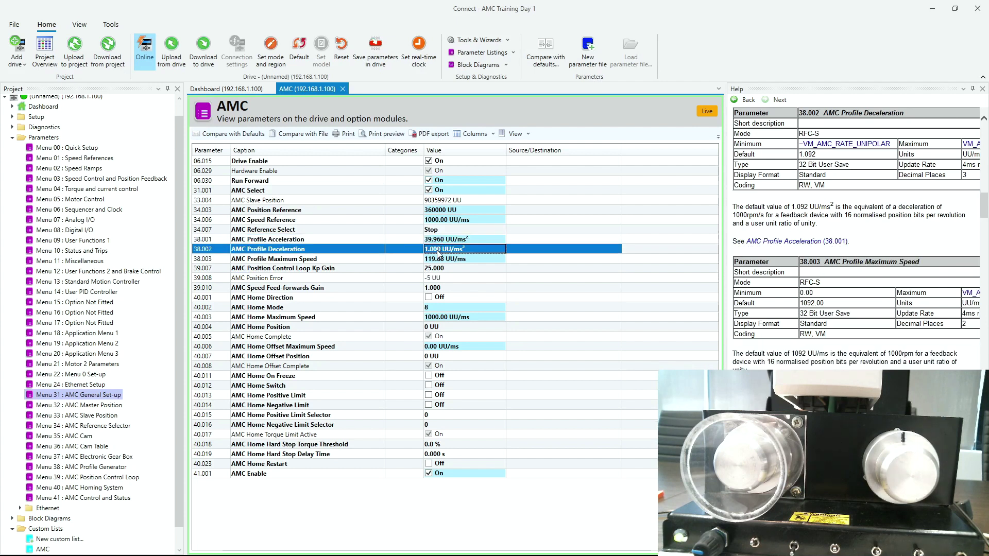
{"action": "left_click", "coordinate": [440, 249]}
{"action": "type", "text": "3"}
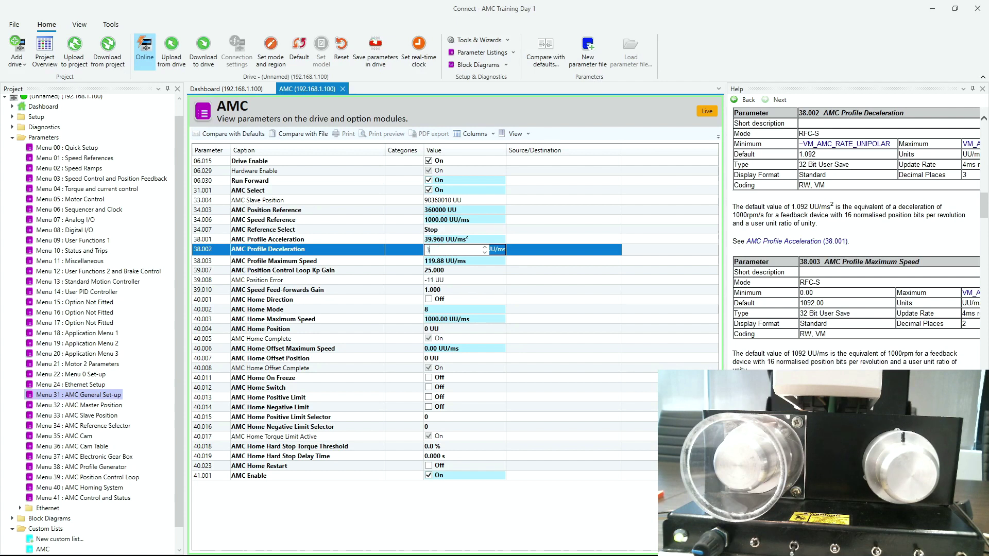
{"action": "type", "text": "9.96"}
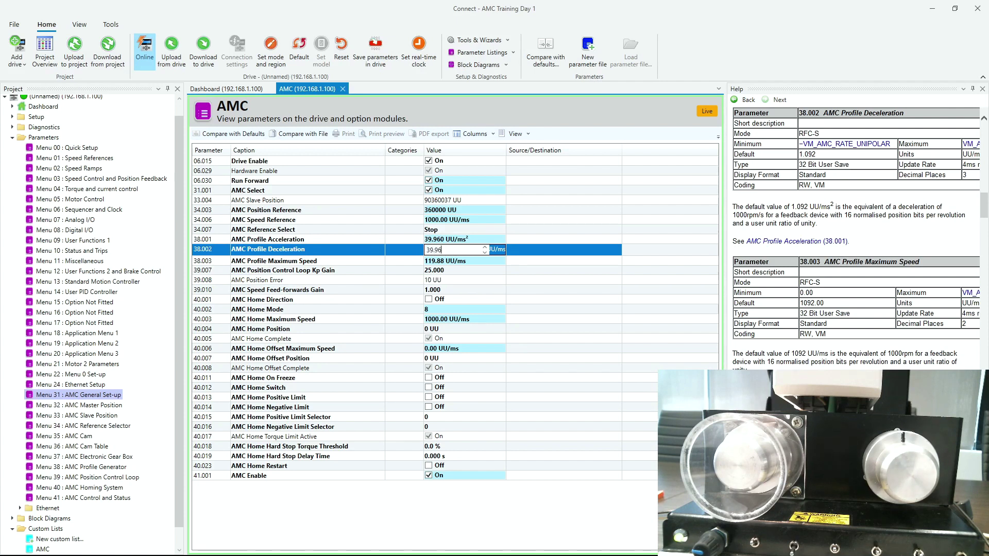
{"action": "key", "text": "Return"}
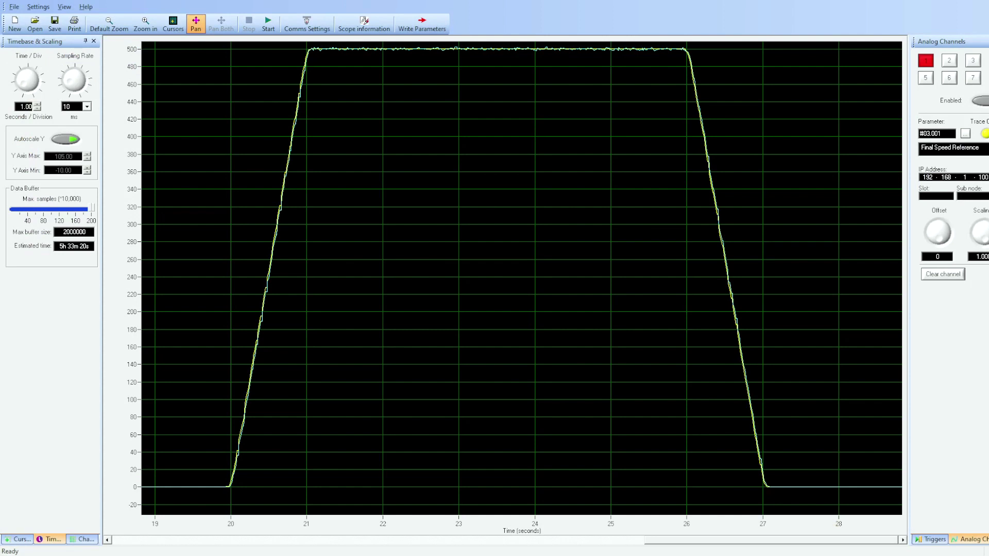
Step: Switch to the scope, record the motion profile, and measure the move's duration by placing both cursors at its start and end
{"action": "left_click", "coordinate": [268, 23]}
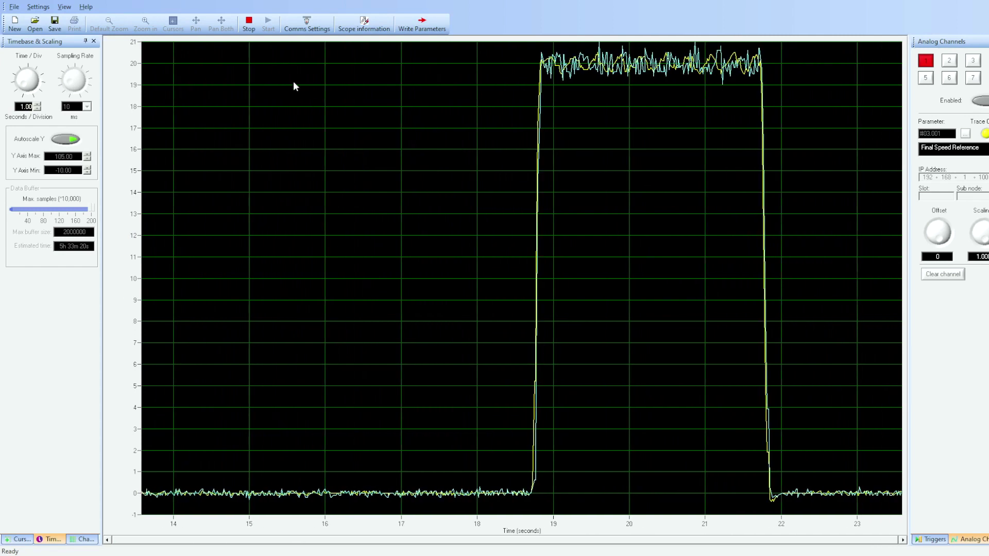
{"action": "left_click", "coordinate": [248, 26]}
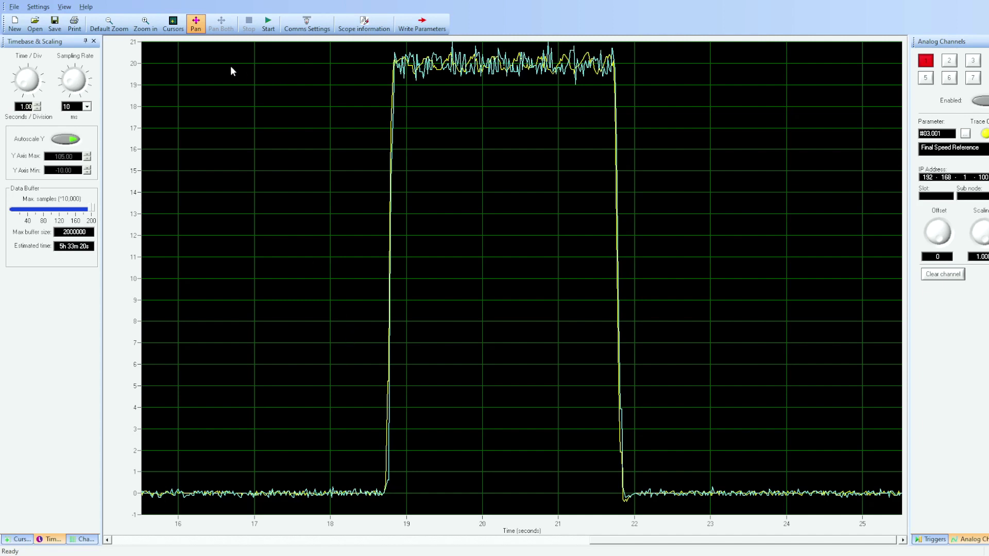
{"action": "left_click", "coordinate": [173, 24]}
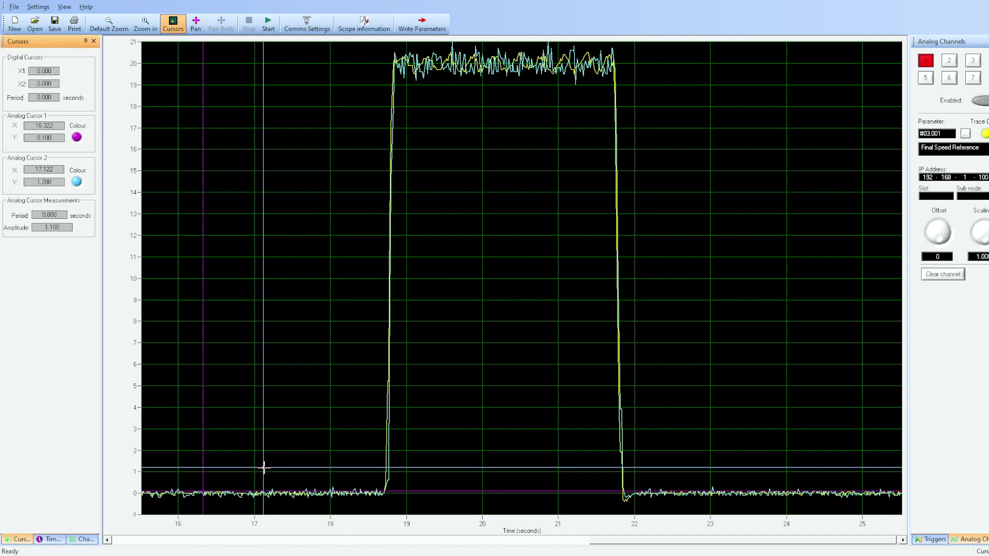
{"action": "left_click_drag", "start_coordinate": [263, 468], "coordinate": [625, 496]}
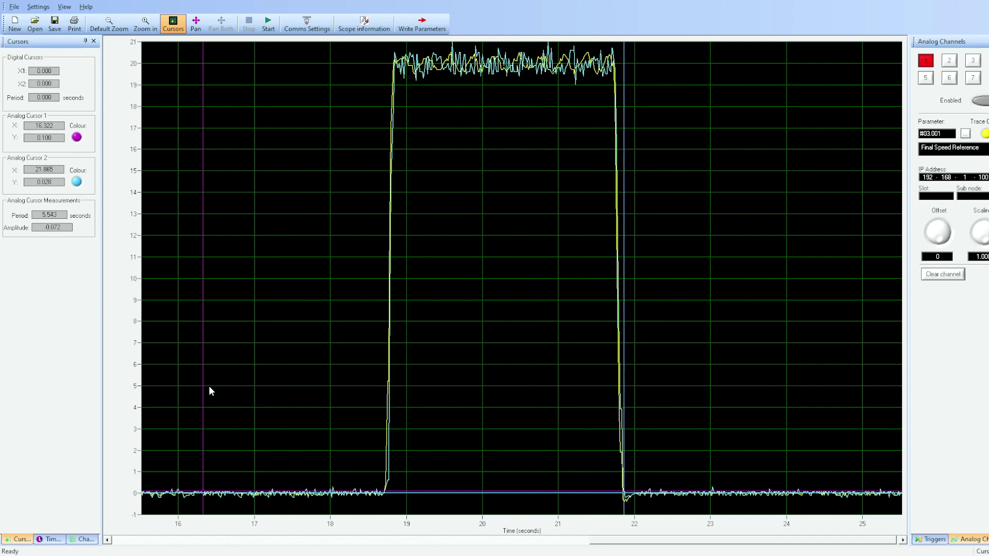
{"action": "left_click_drag", "start_coordinate": [205, 388], "coordinate": [386, 404]}
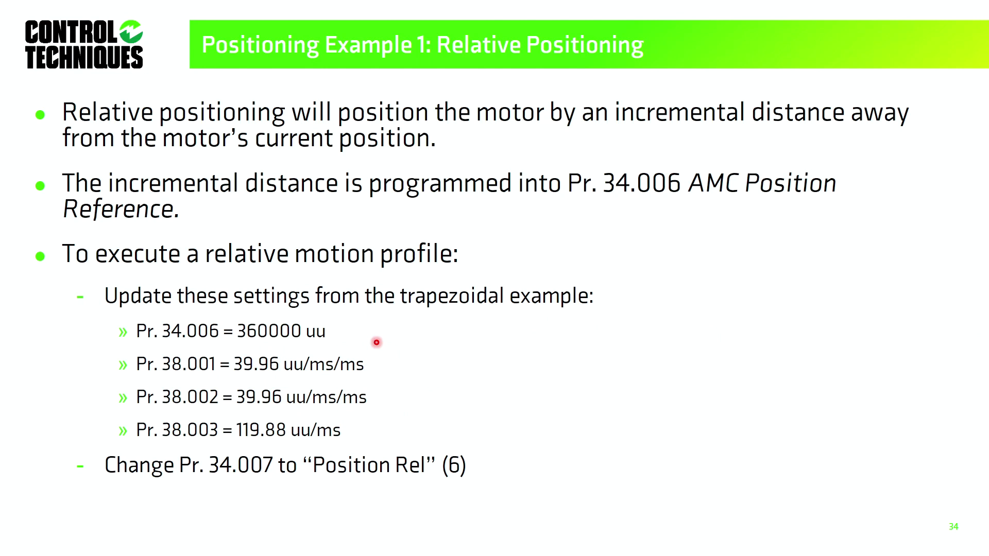
{"action": "key", "text": "Left"}
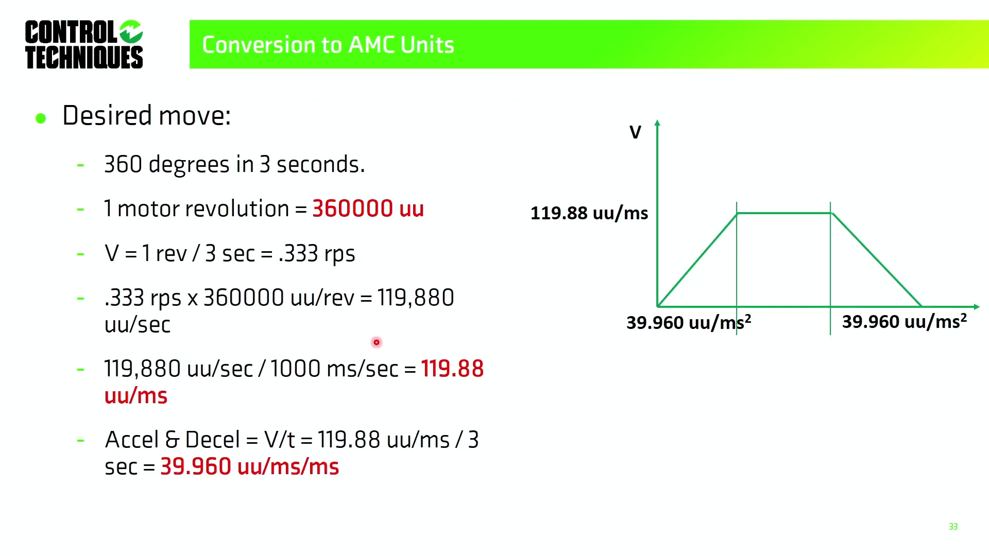
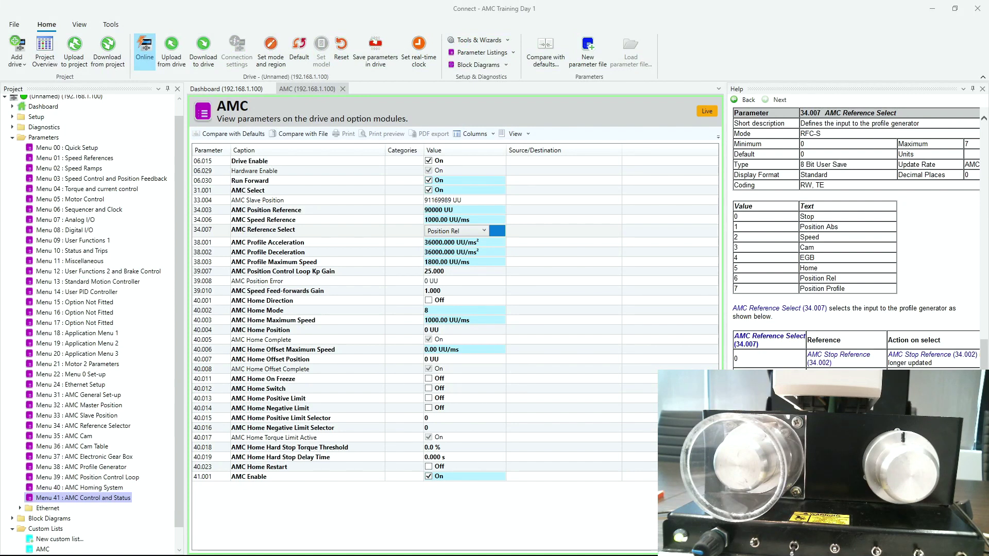
Step: Set AMC Position Reference (34.003) to 270000 UU and AMC Reference Select (34.007) to Stop
{"action": "left_click", "coordinate": [427, 211]}
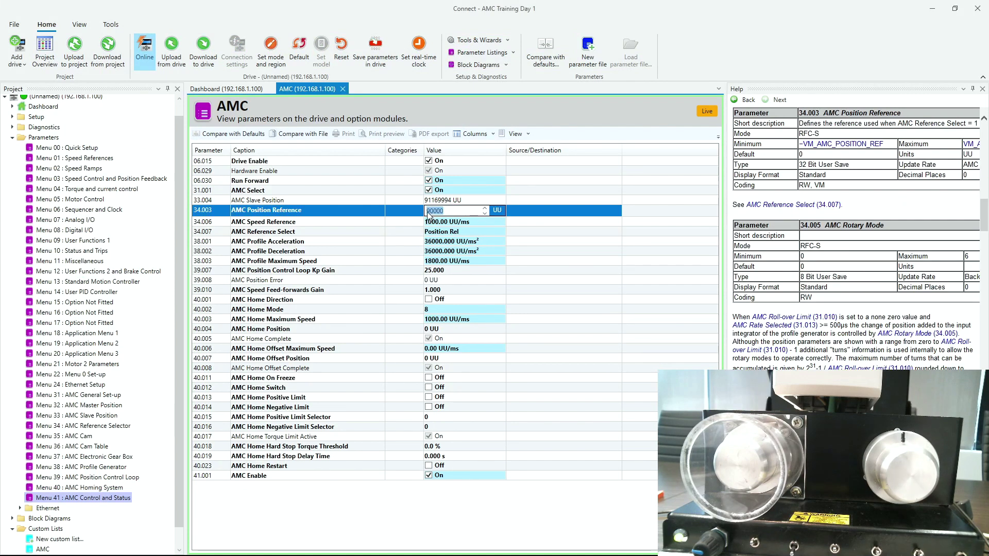
{"action": "type", "text": "270"}
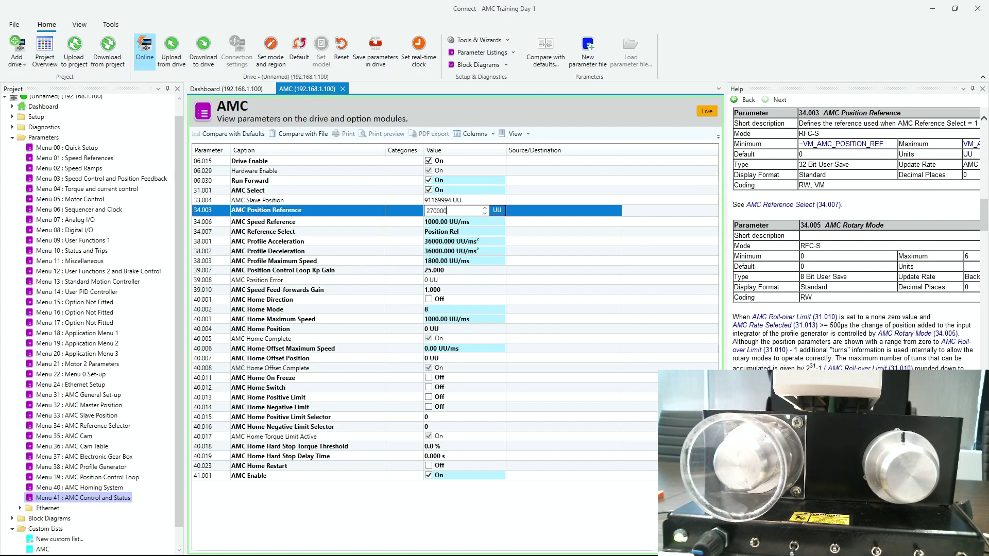
{"action": "key", "text": "Return"}
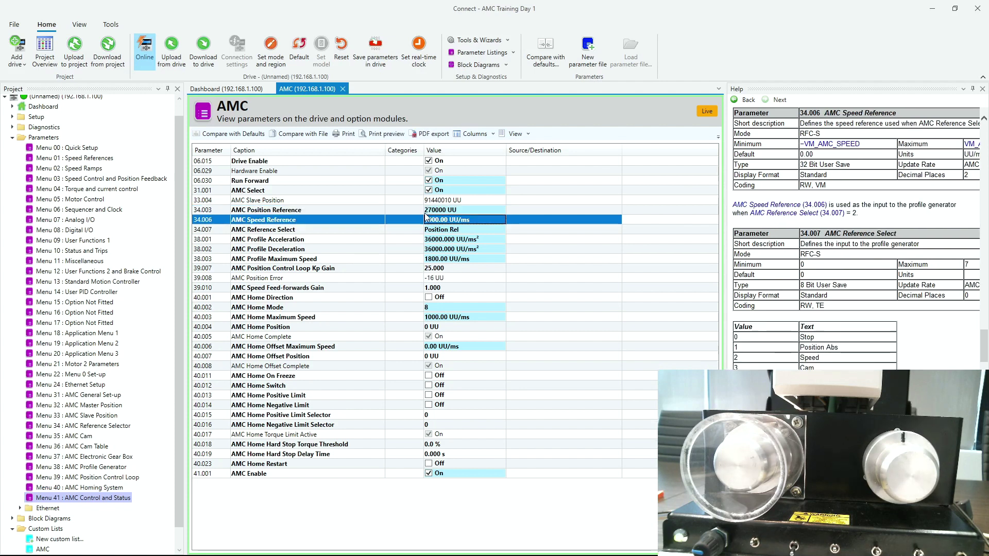
{"action": "left_click", "coordinate": [433, 233]}
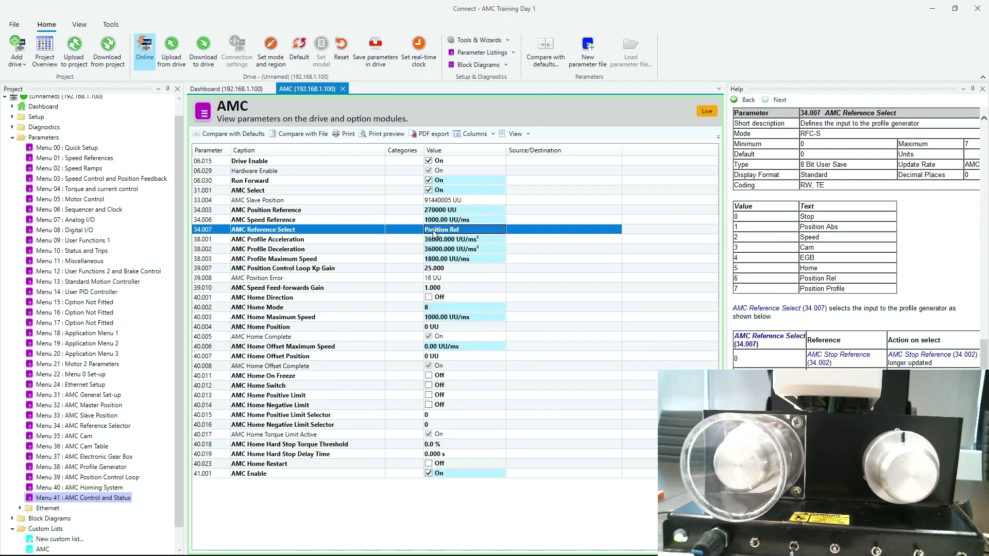
{"action": "left_click", "coordinate": [434, 234]}
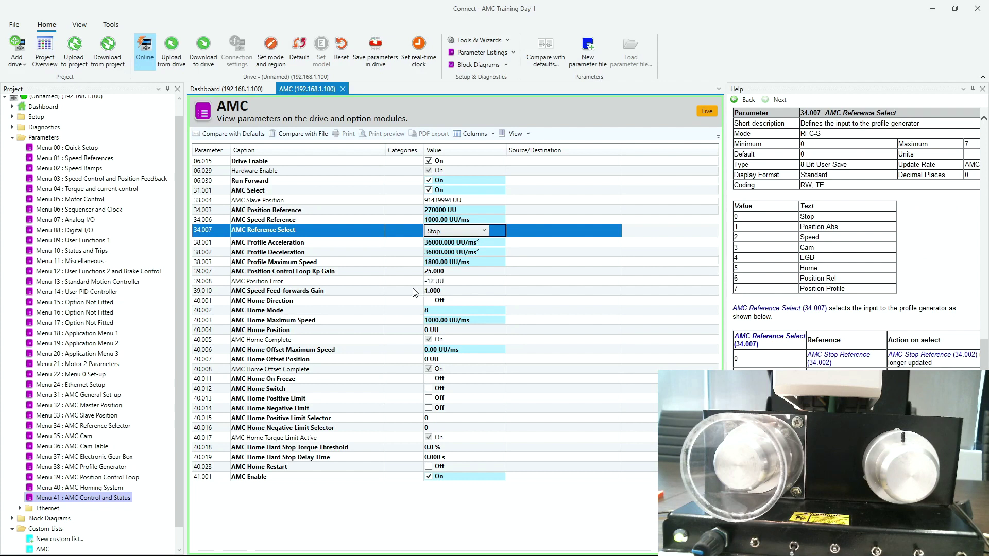
Step: Set AMC Home Mode (40.002) to -1 and home the axis directly through AMC Reference Select (34.007)
{"action": "left_click", "coordinate": [442, 311]}
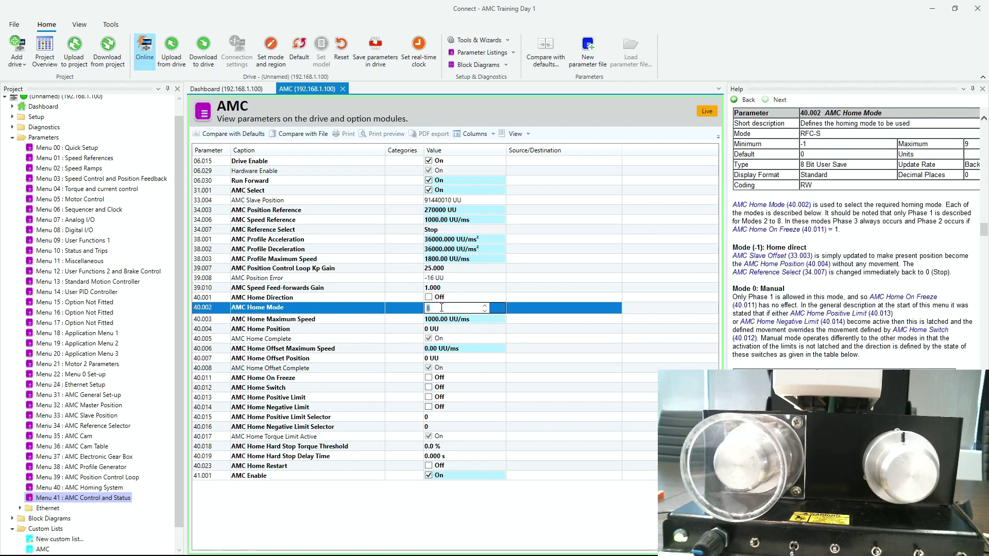
{"action": "type", "text": "-1"}
{"action": "key", "text": "Return"}
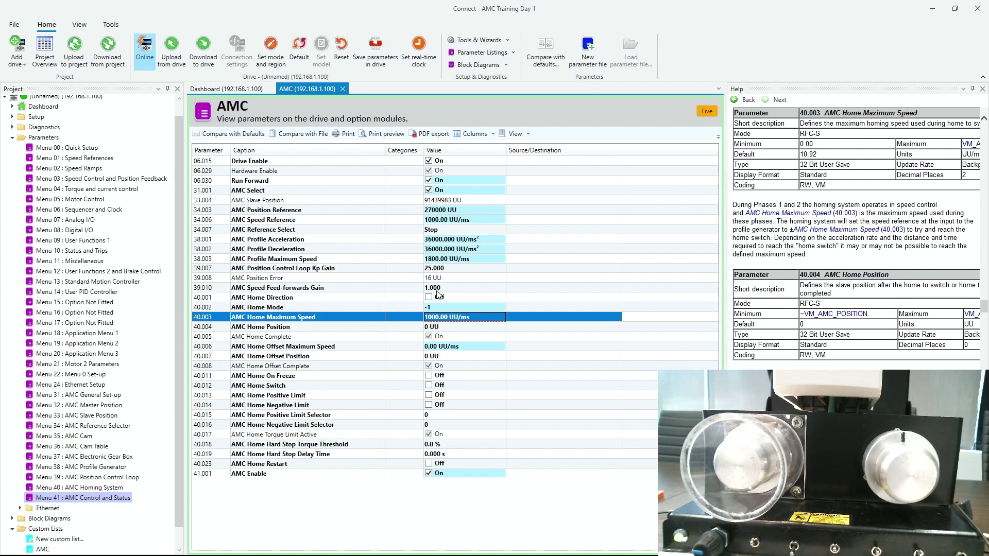
{"action": "left_click", "coordinate": [442, 230]}
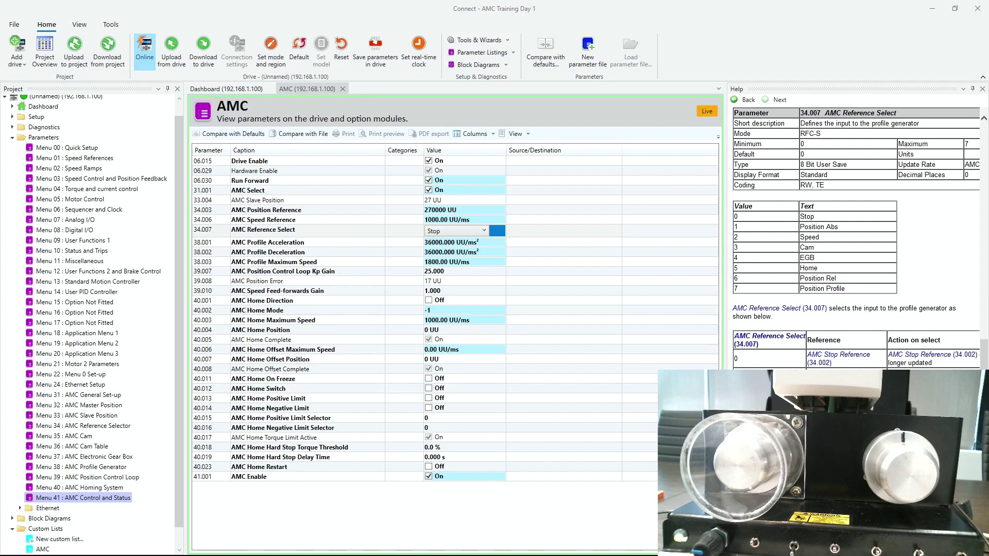
{"action": "key", "text": "Return"}
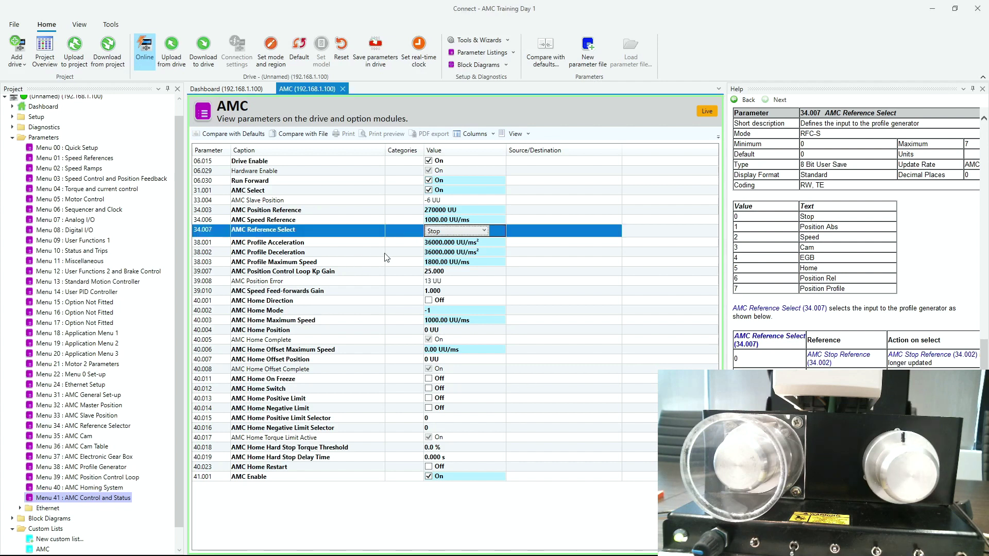
Step: Set AMC Profile Acceleration (38.001) and AMC Profile Deceleration (38.002) to 60 UU/ms²
{"action": "left_click", "coordinate": [435, 246]}
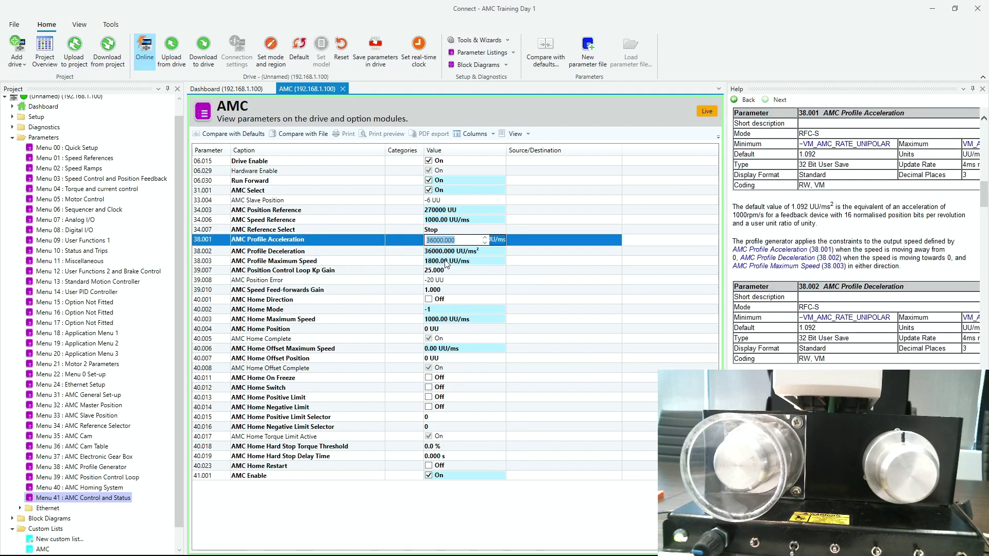
{"action": "type", "text": "60"}
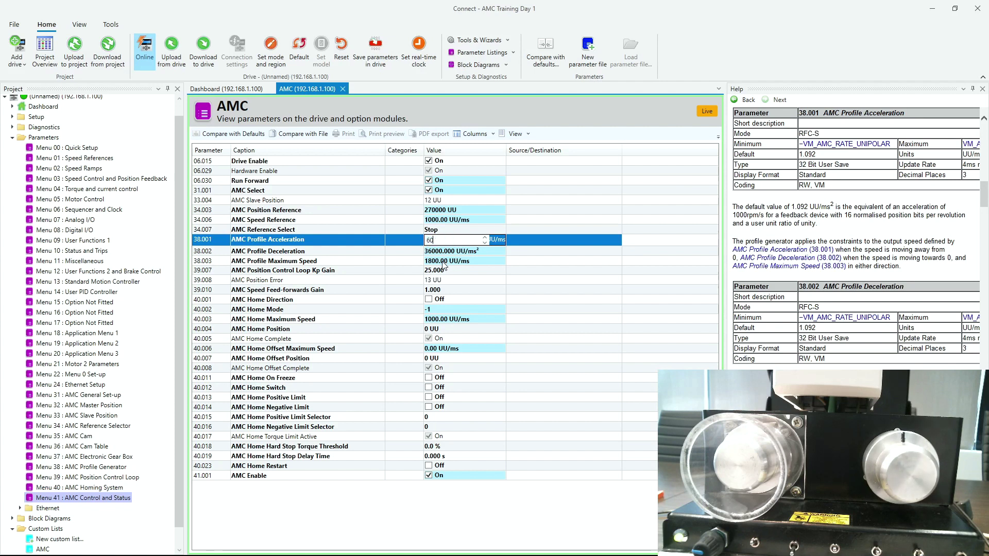
{"action": "key", "text": "Return"}
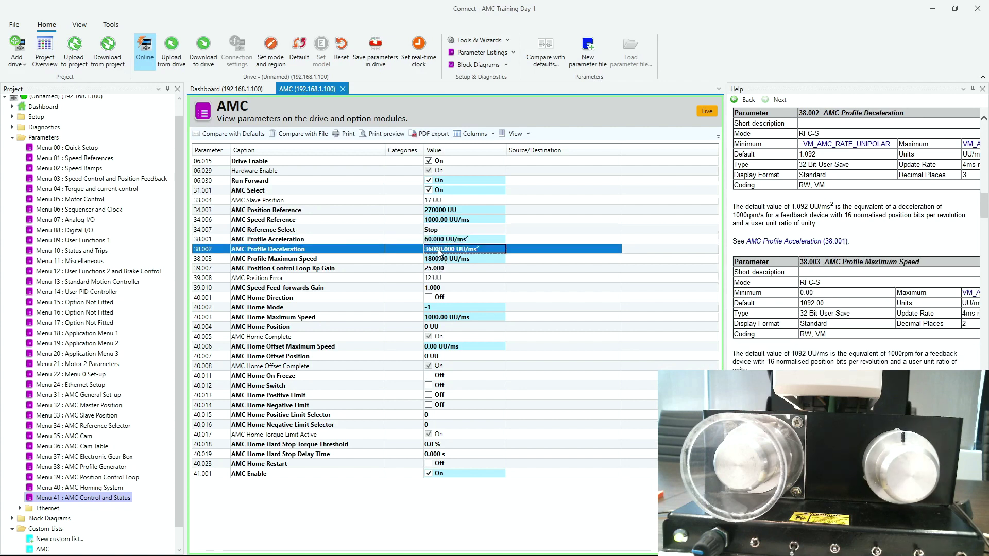
{"action": "left_click", "coordinate": [441, 250]}
{"action": "type", "text": "60"}
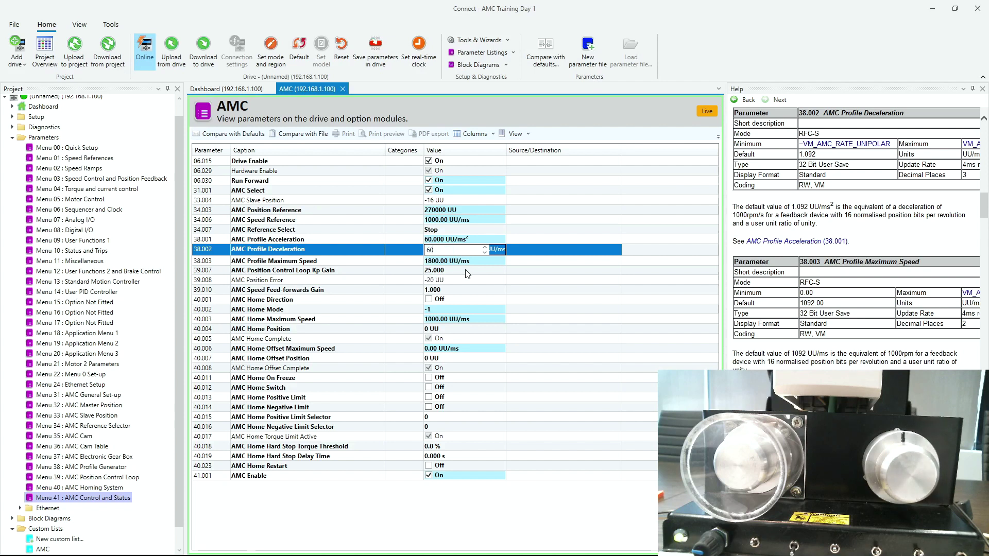
{"action": "key", "text": "Return"}
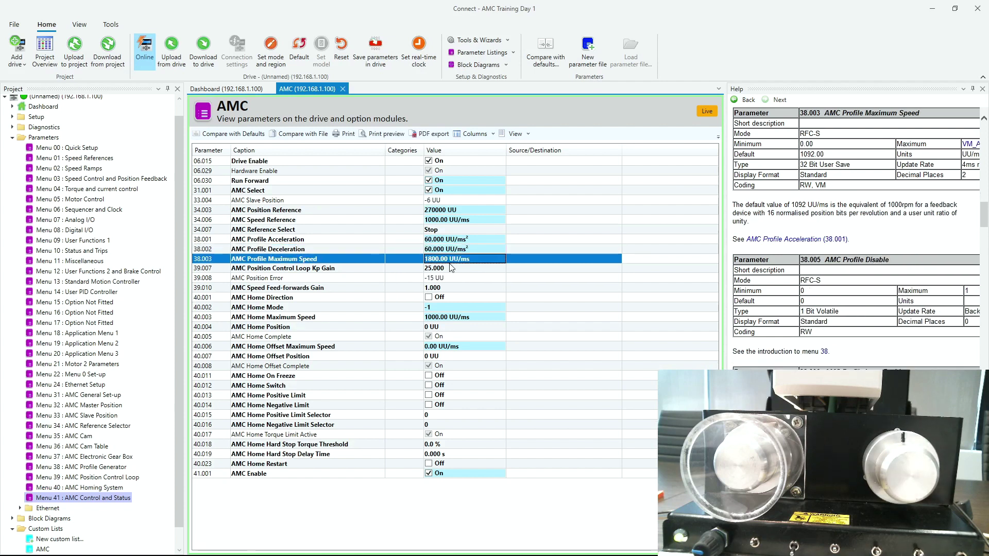
Step: Set AMC Profile Maximum Speed (38.003) to 600 UU/ms
{"action": "left_click", "coordinate": [449, 259]}
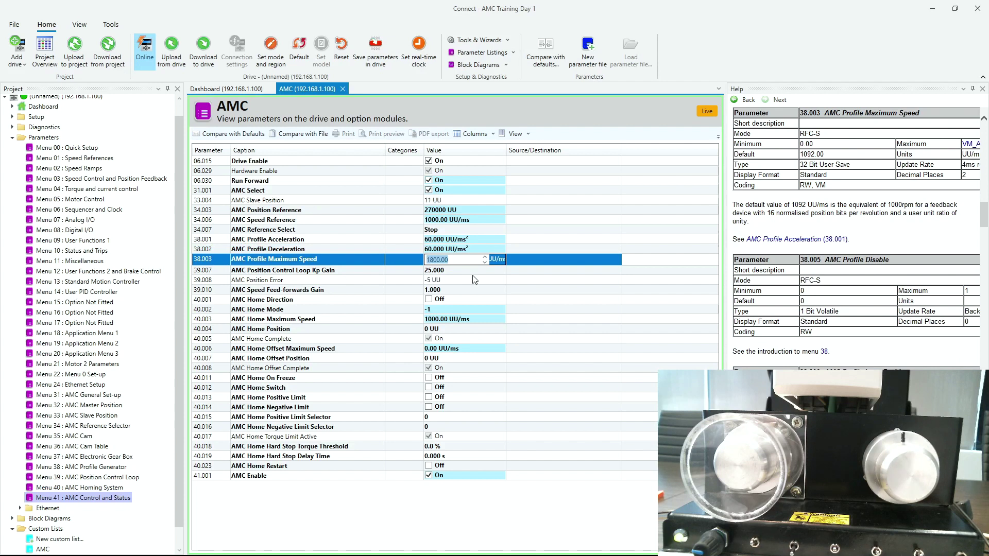
{"action": "type", "text": "600"}
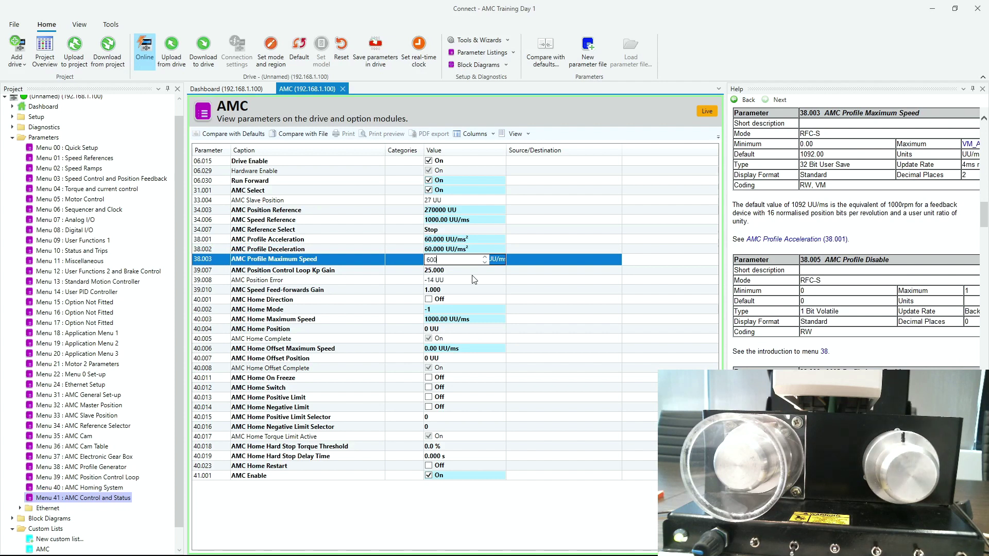
{"action": "key", "text": "Return"}
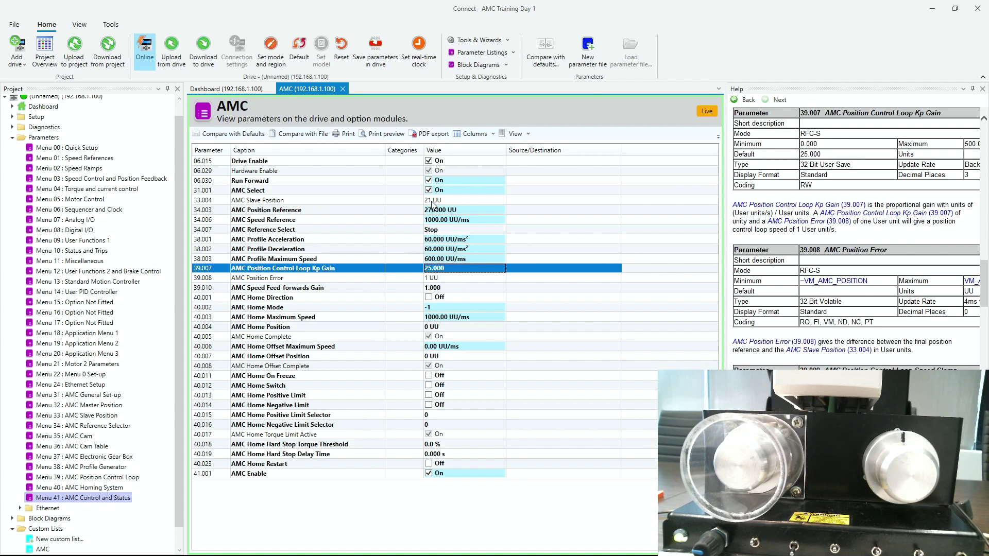
Step: Run the absolute move by setting AMC Reference Select (34.007) to Position Abs, return it to Stop, and check AMC Slave Position
{"action": "left_click", "coordinate": [446, 230]}
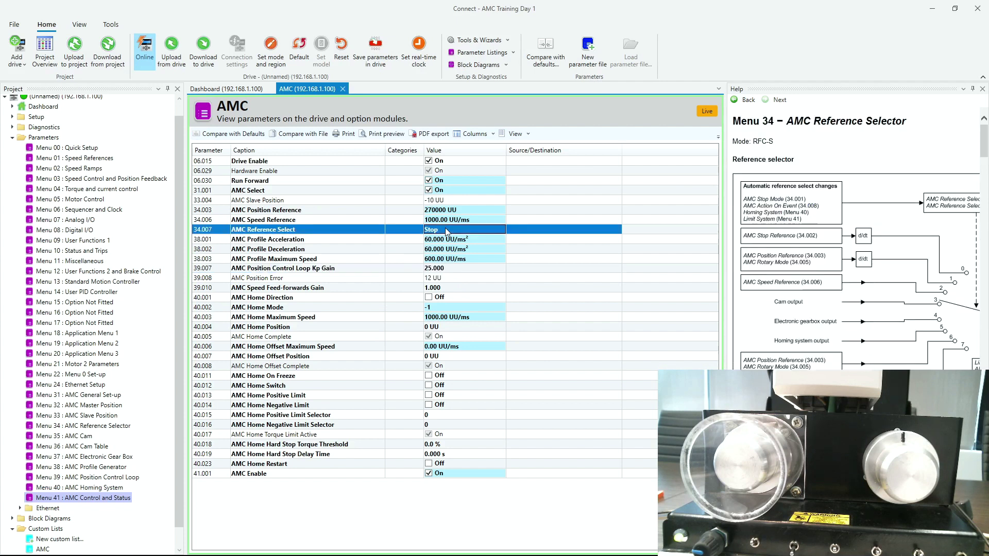
{"action": "left_click", "coordinate": [445, 229]}
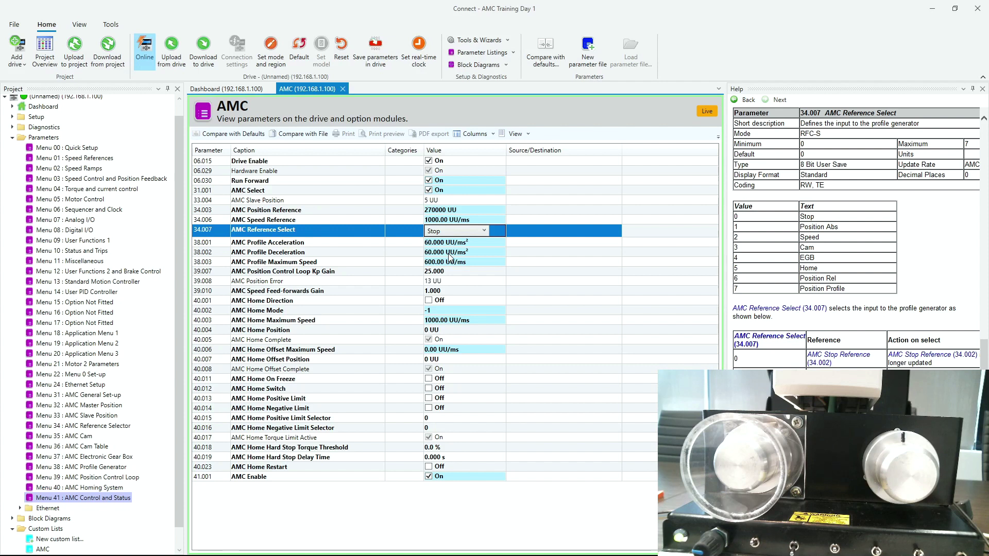
{"action": "key", "text": "Down"}
{"action": "scroll", "coordinate": [460, 234], "scroll_direction": "up", "scroll_amount": 1}
{"action": "scroll", "coordinate": [456, 254], "scroll_direction": "down", "scroll_amount": 1}
{"action": "scroll", "coordinate": [443, 247], "scroll_direction": "up", "scroll_amount": 1}
{"action": "left_click", "coordinate": [441, 200]}
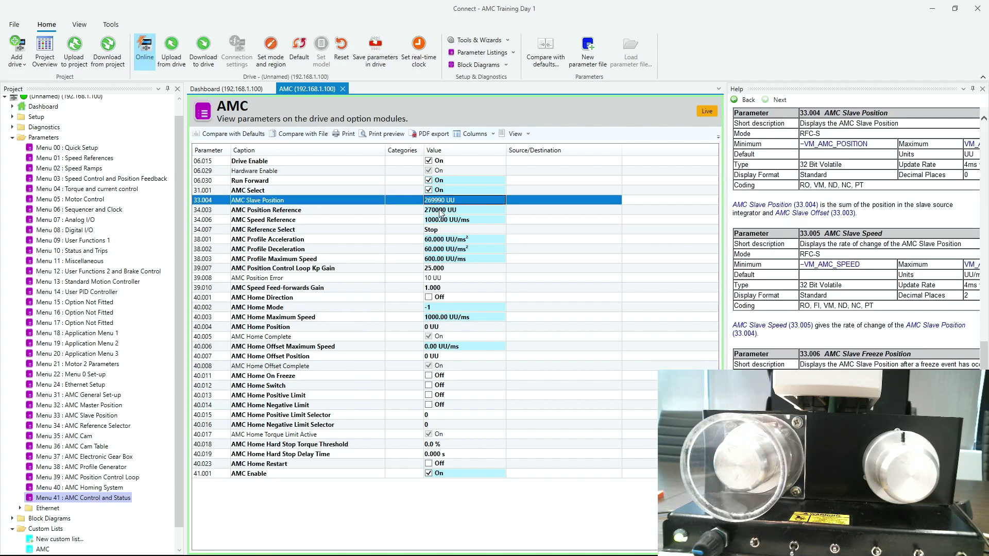
Step: Set AMC Position Reference (34.003) to 10000 UU and run the absolute move by setting AMC Reference Select (34.007) to Position Abs
{"action": "left_click", "coordinate": [441, 210]}
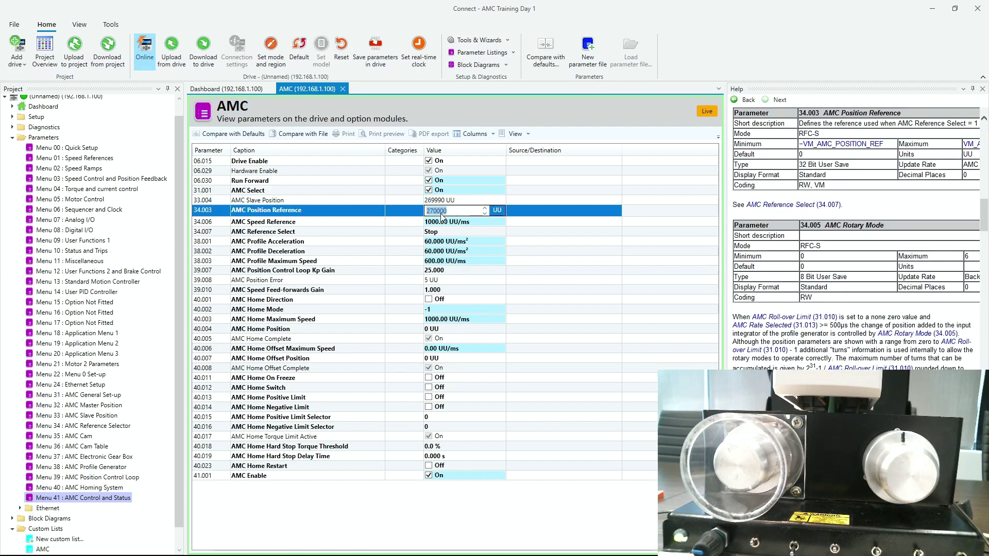
{"action": "type", "text": "100"}
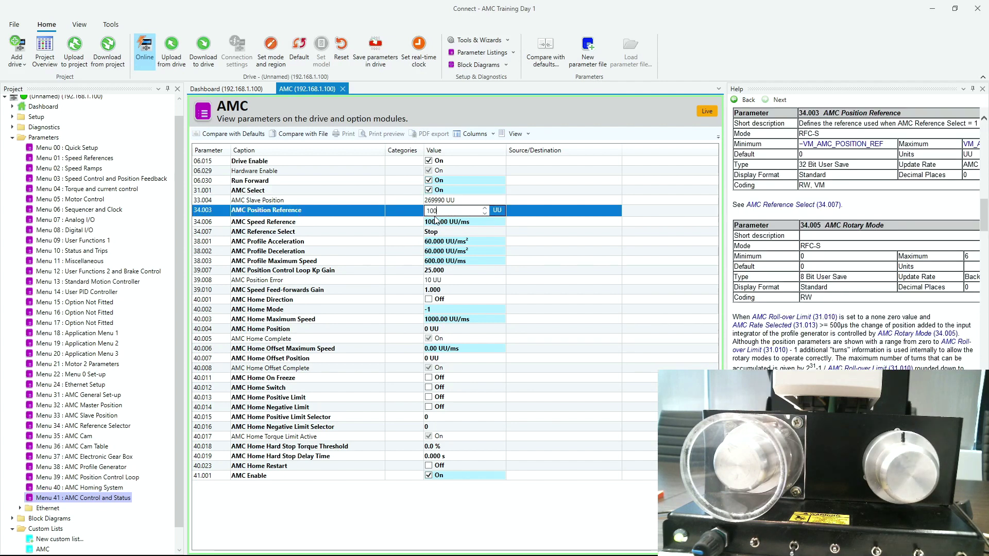
{"action": "type", "text": "00"}
{"action": "left_click", "coordinate": [435, 220]}
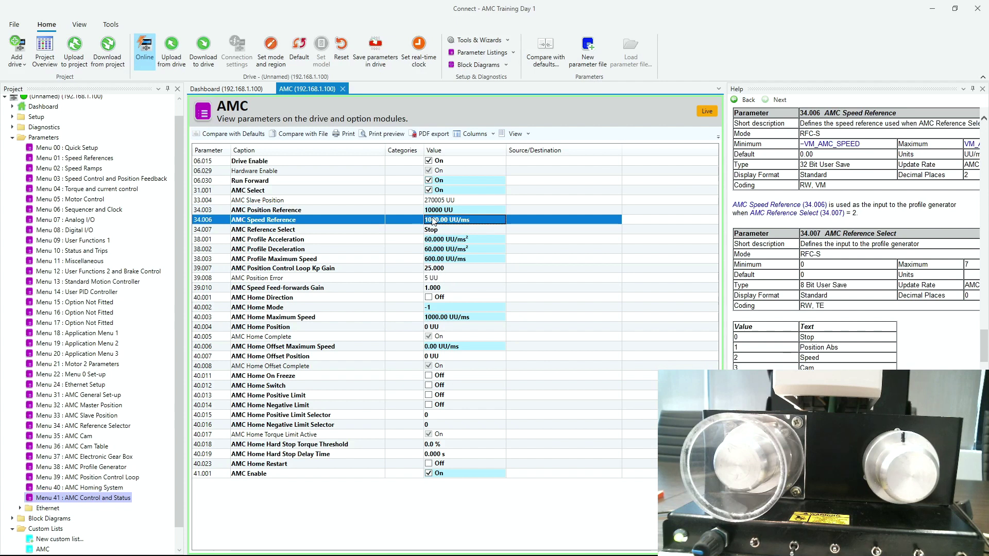
{"action": "left_click", "coordinate": [432, 232]}
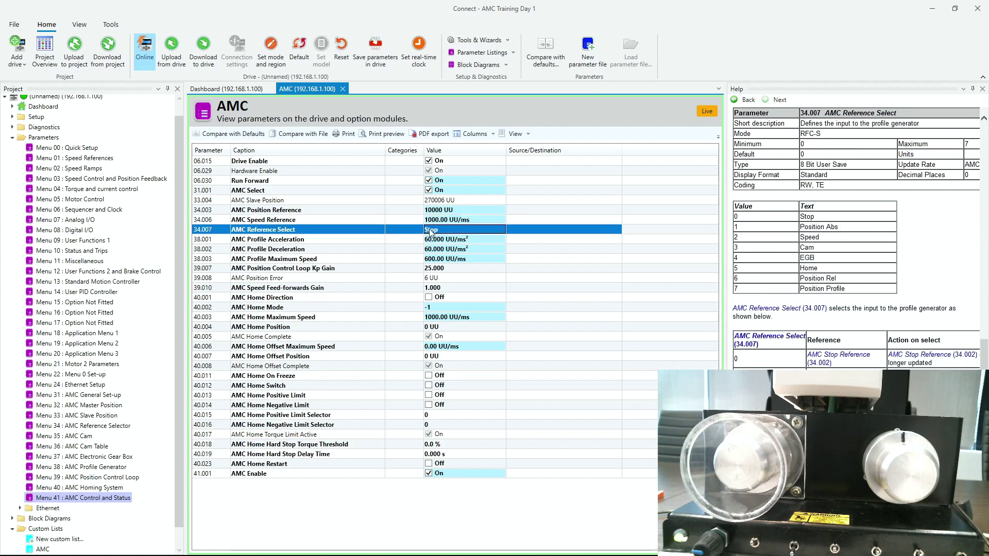
{"action": "left_click", "coordinate": [432, 232]}
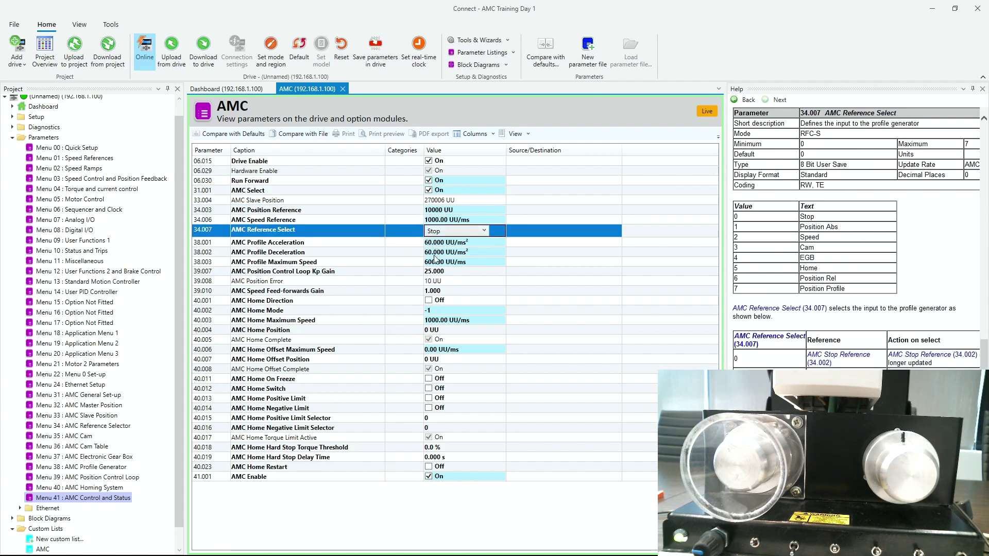
{"action": "key", "text": "Down"}
{"action": "key", "text": "Up"}
Step: Command two further absolute moves by setting AMC Position Reference (34.003) to 1234500 UU, followed by 30000 UU once the first move ends
{"action": "left_click", "coordinate": [434, 210]}
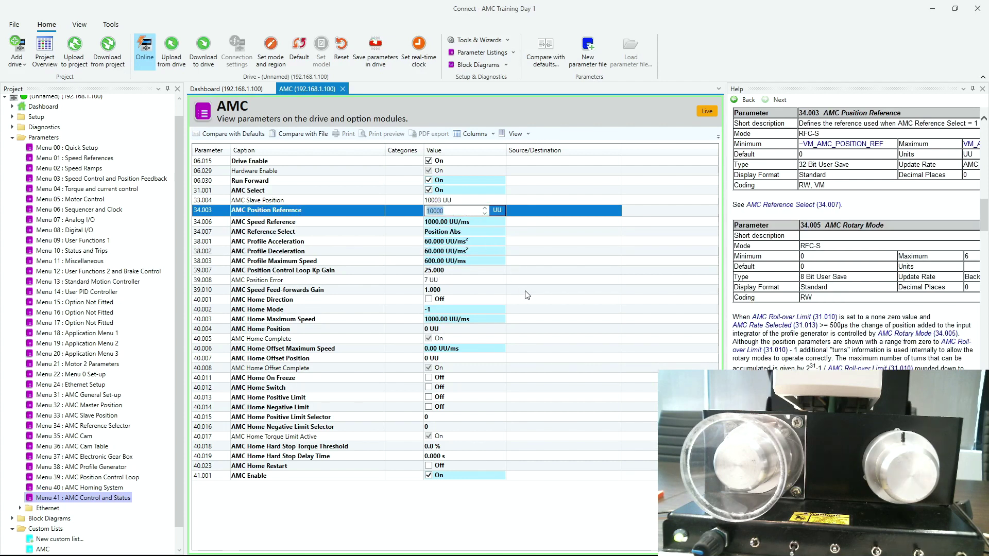
{"action": "type", "text": "12345"}
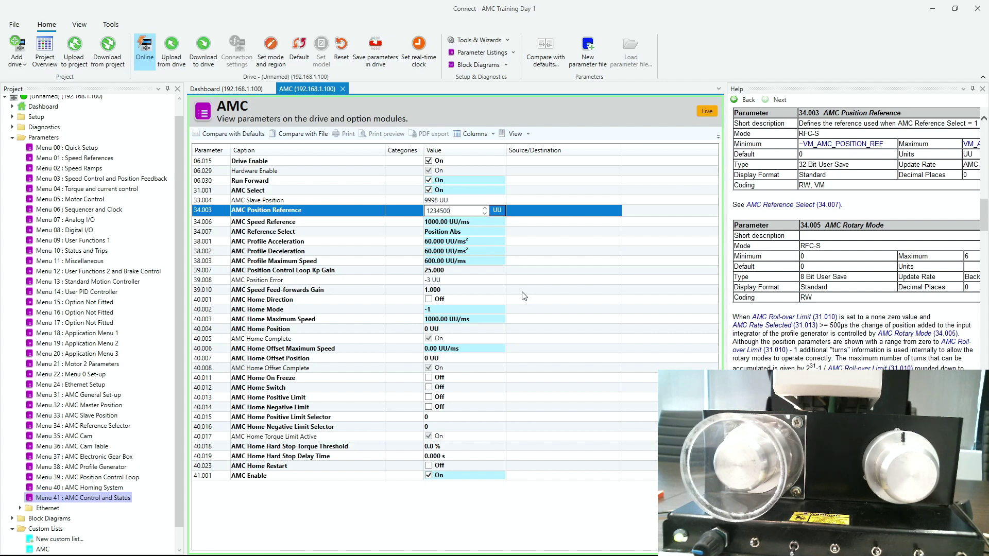
{"action": "key", "text": "Return"}
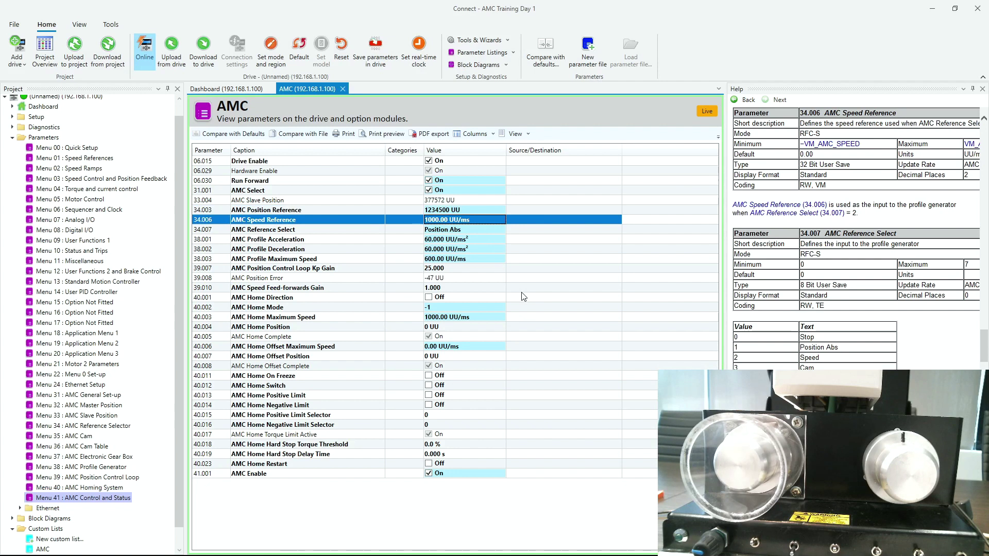
{"action": "left_click", "coordinate": [457, 210]}
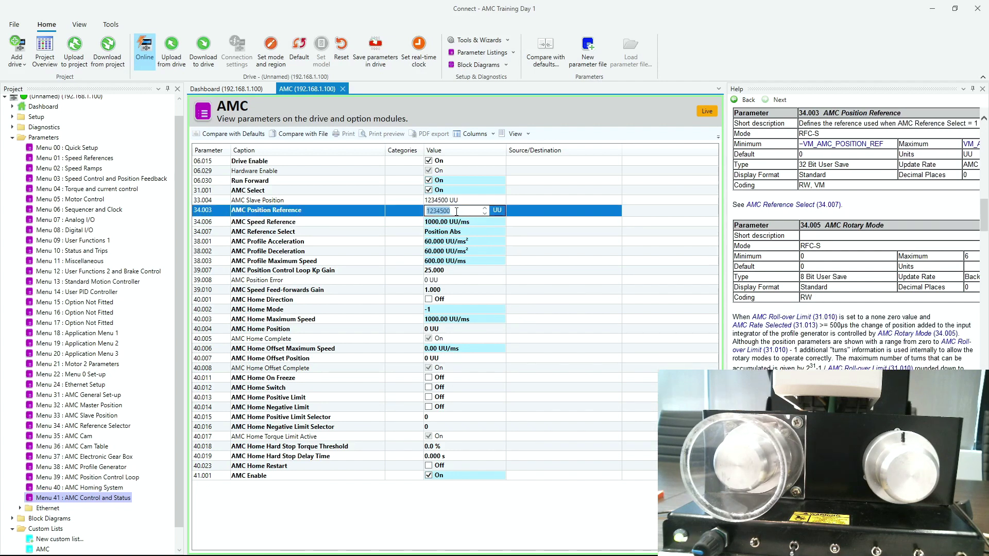
{"action": "type", "text": "30000"}
{"action": "key", "text": "Return"}
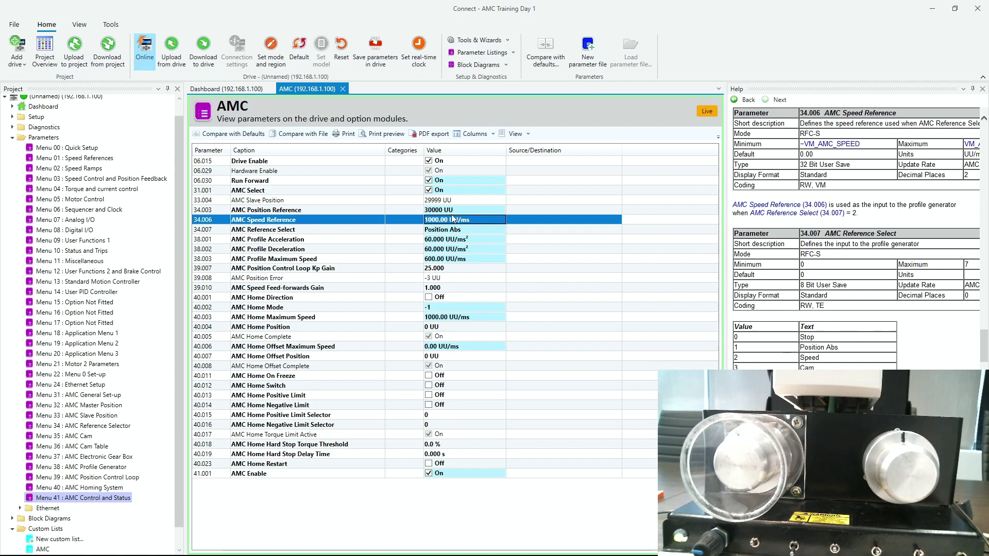
Step: Return AMC Reference Select (34.007) to Stop and select AMC Profile Acceleration (38.001)
{"action": "left_click", "coordinate": [449, 229]}
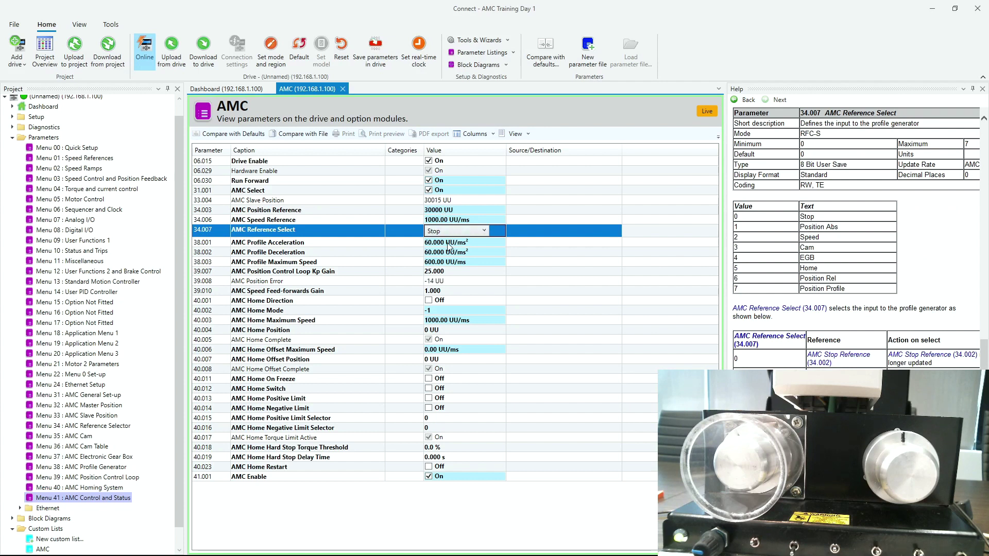
{"action": "left_click", "coordinate": [536, 246]}
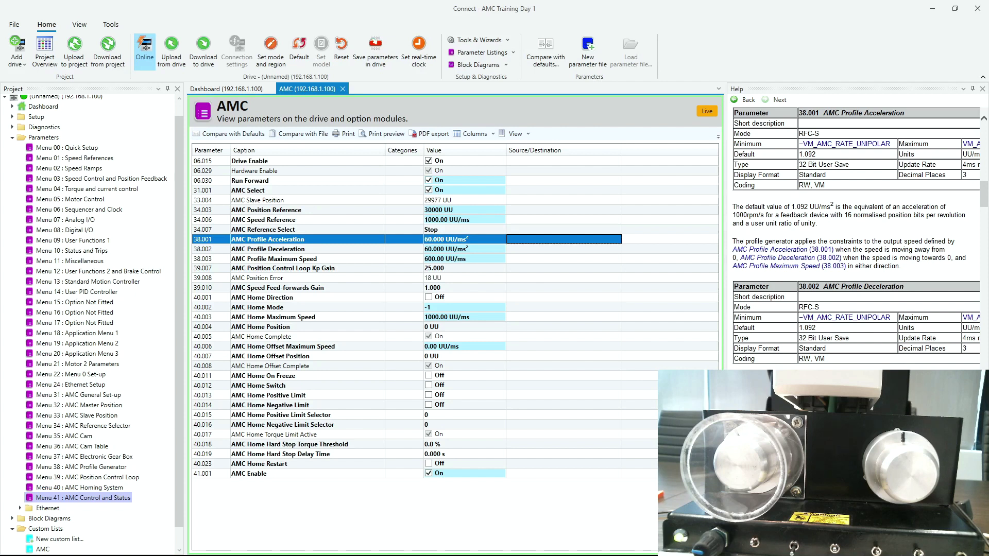
{"action": "left_click", "coordinate": [449, 239]}
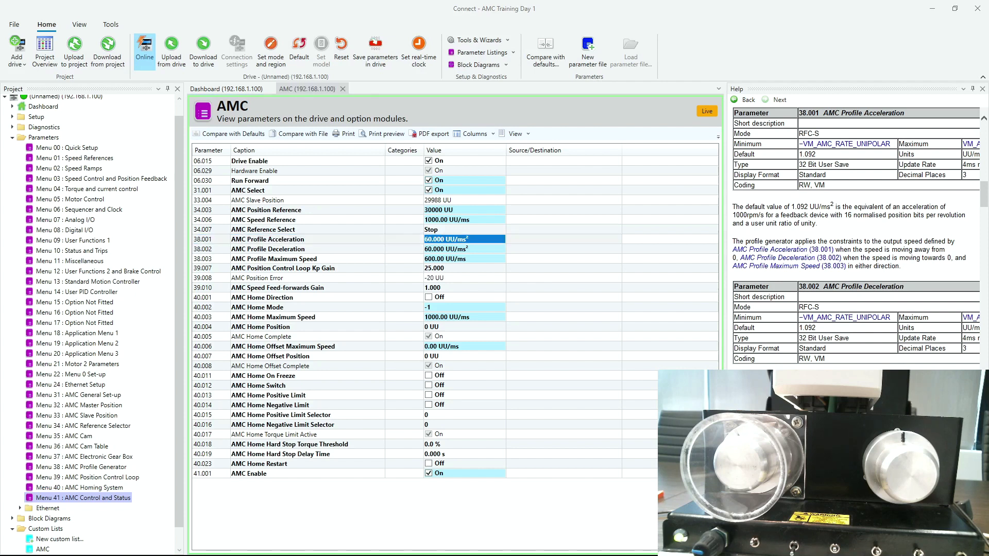
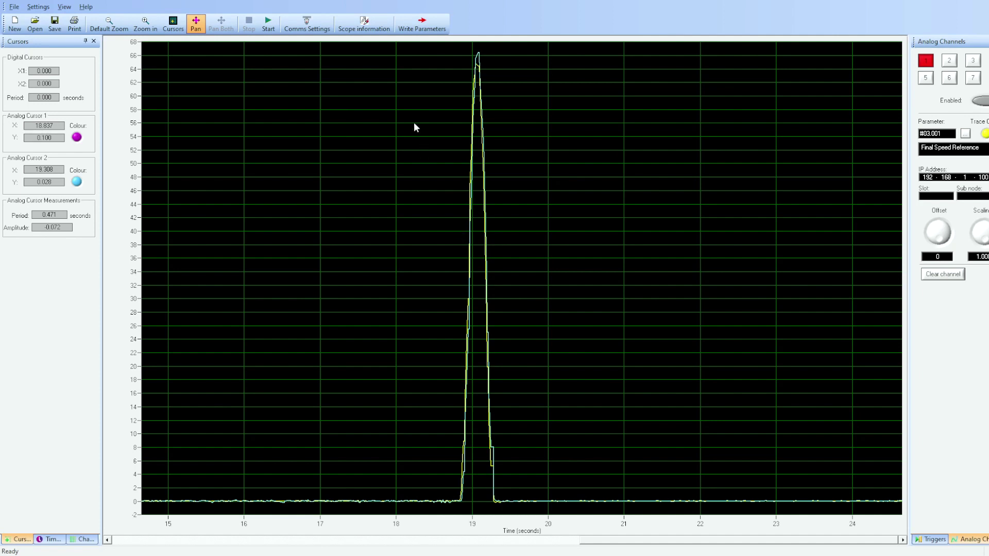
Step: Switch to CTScope and record two successive traces of a move including Final Speed Reference, stopping the capture after each
{"action": "left_click", "coordinate": [268, 23]}
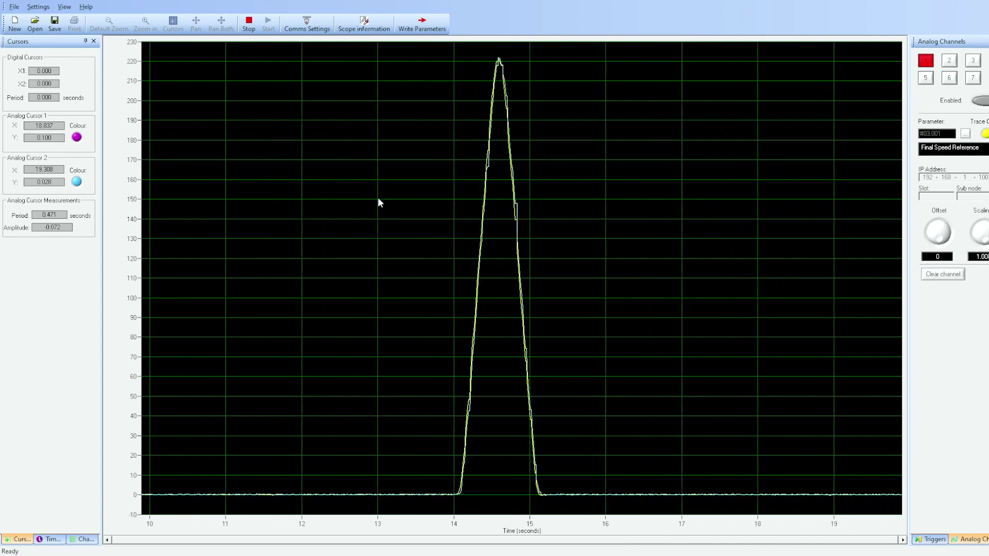
{"action": "left_click", "coordinate": [251, 27]}
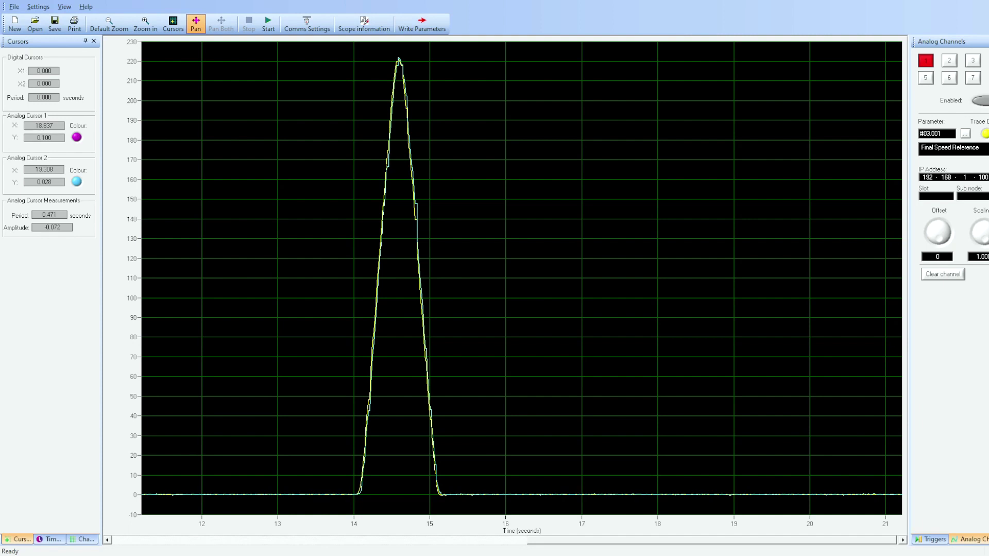
{"action": "left_click", "coordinate": [267, 25]}
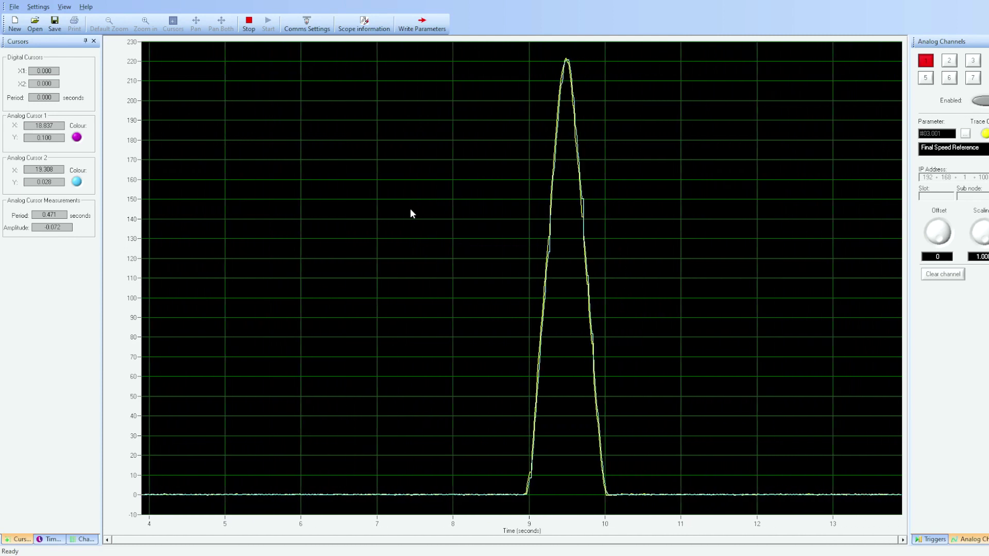
{"action": "left_click", "coordinate": [249, 24]}
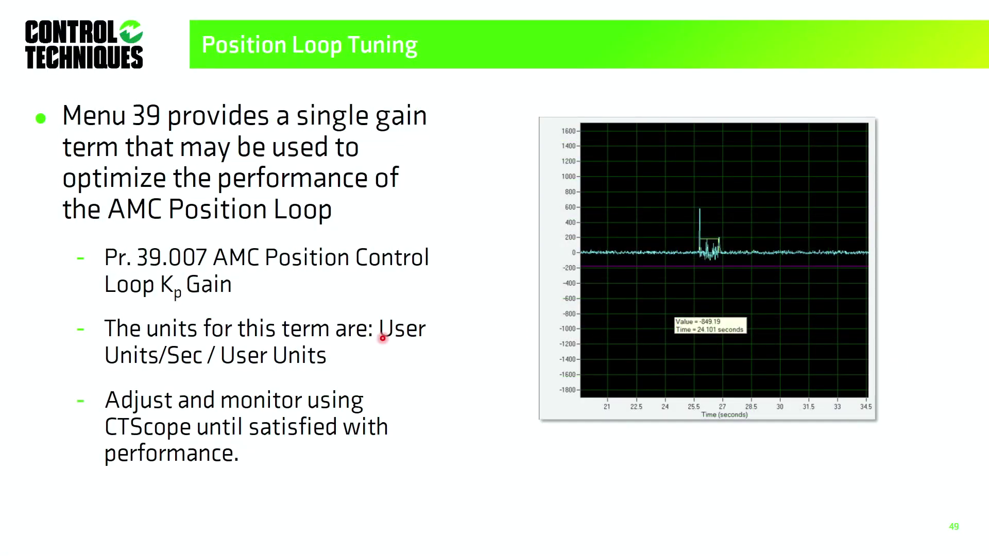
{"action": "key", "text": "Right"}
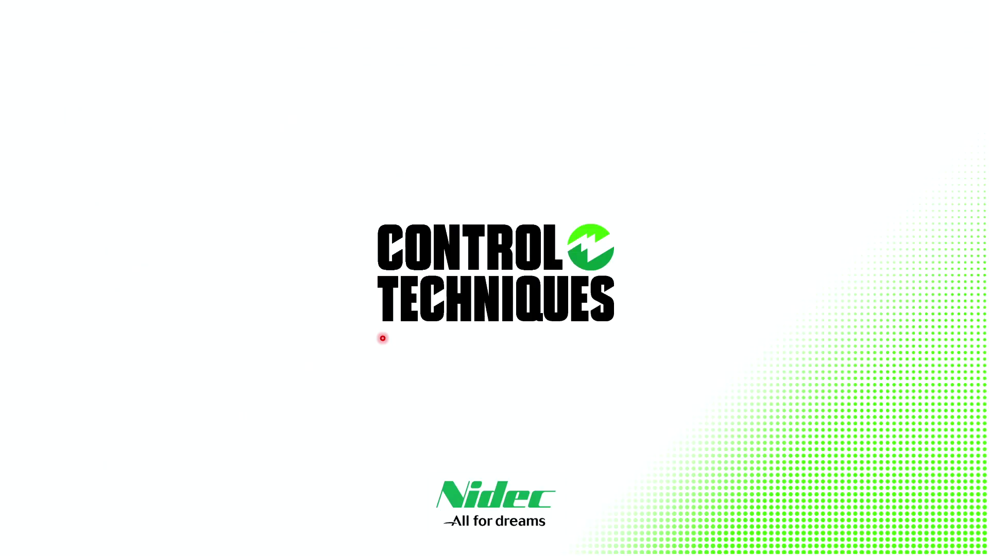